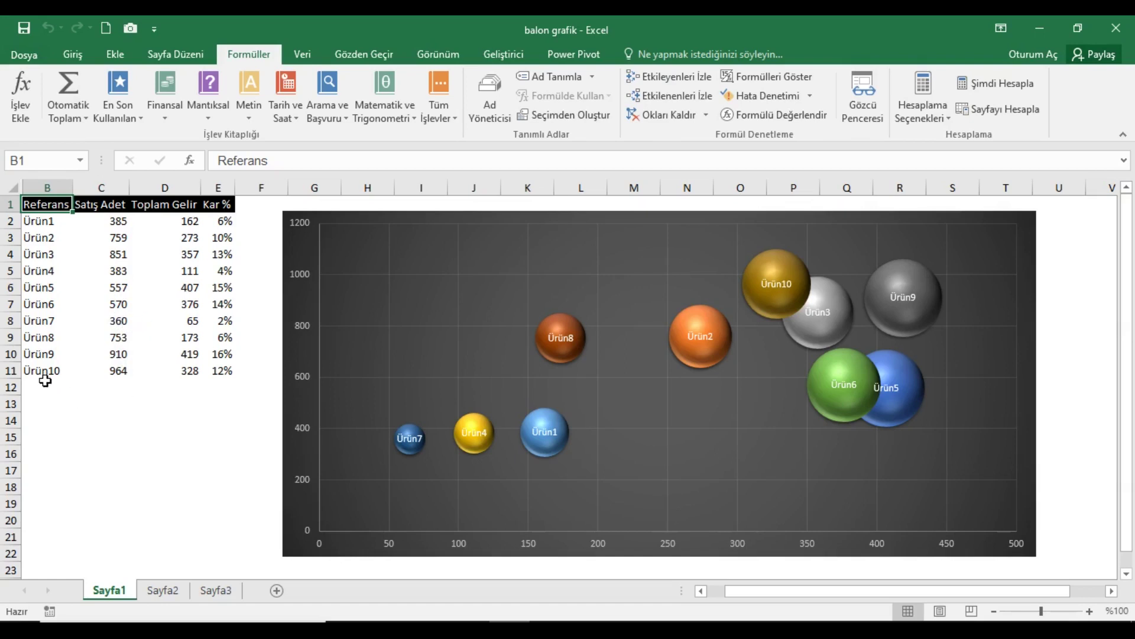
# Step: Select B2:E11 and review the Satış Adet, Toplam Gelir and Kar % formulas
pyautogui.moveTo(45, 370); pyautogui.dragTo(225, 223)
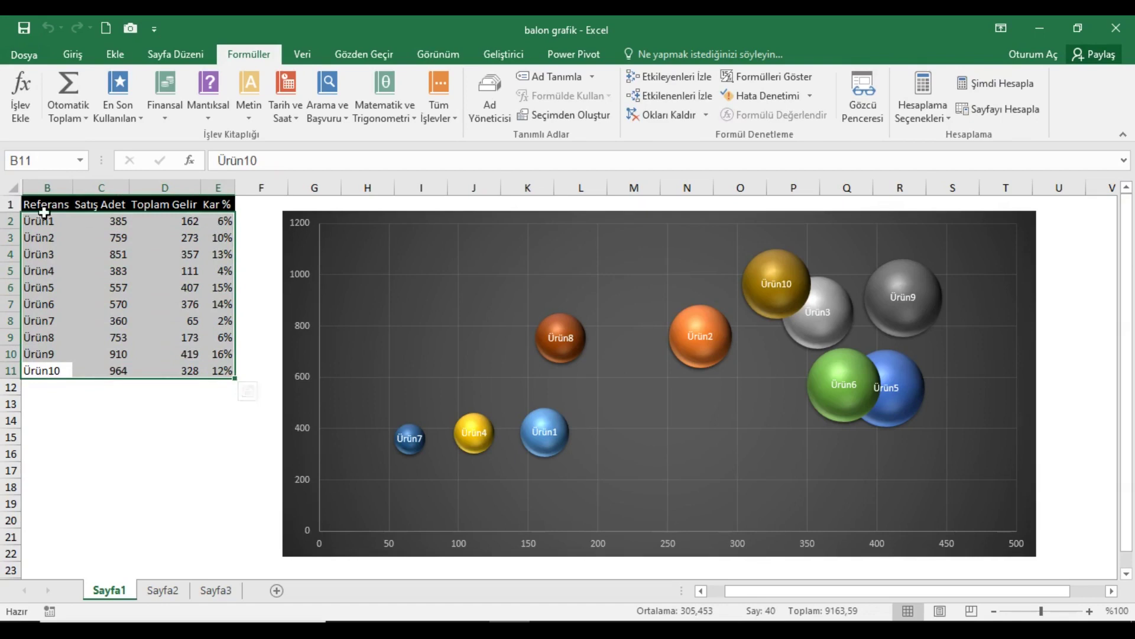
pyautogui.moveTo(110, 224); pyautogui.dragTo(114, 358)
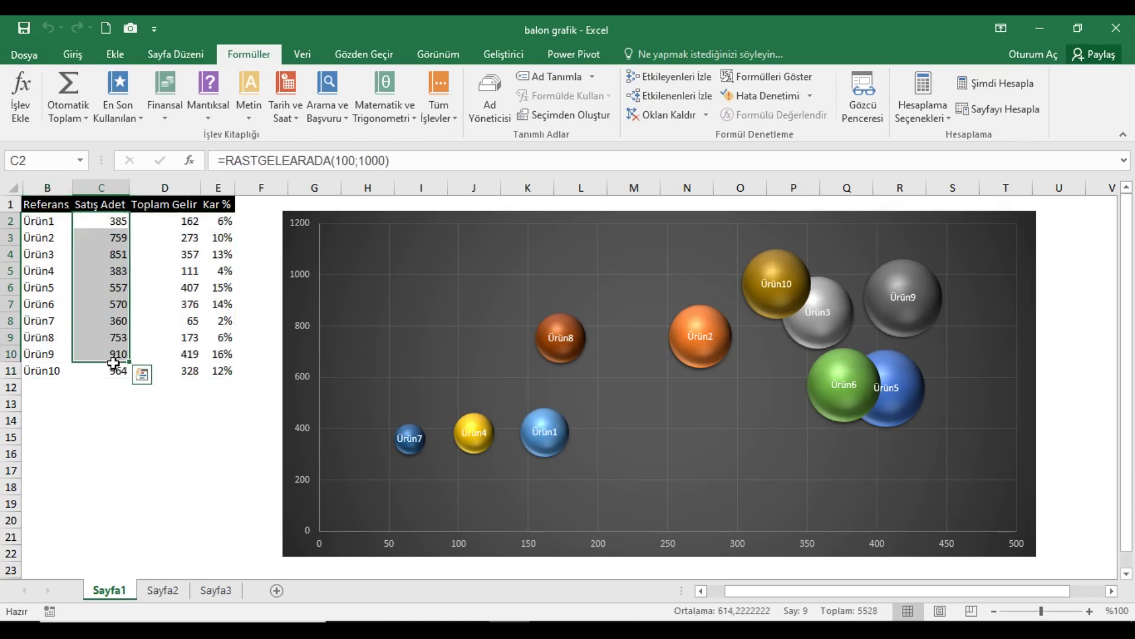
pyautogui.moveTo(158, 222); pyautogui.dragTo(157, 354)
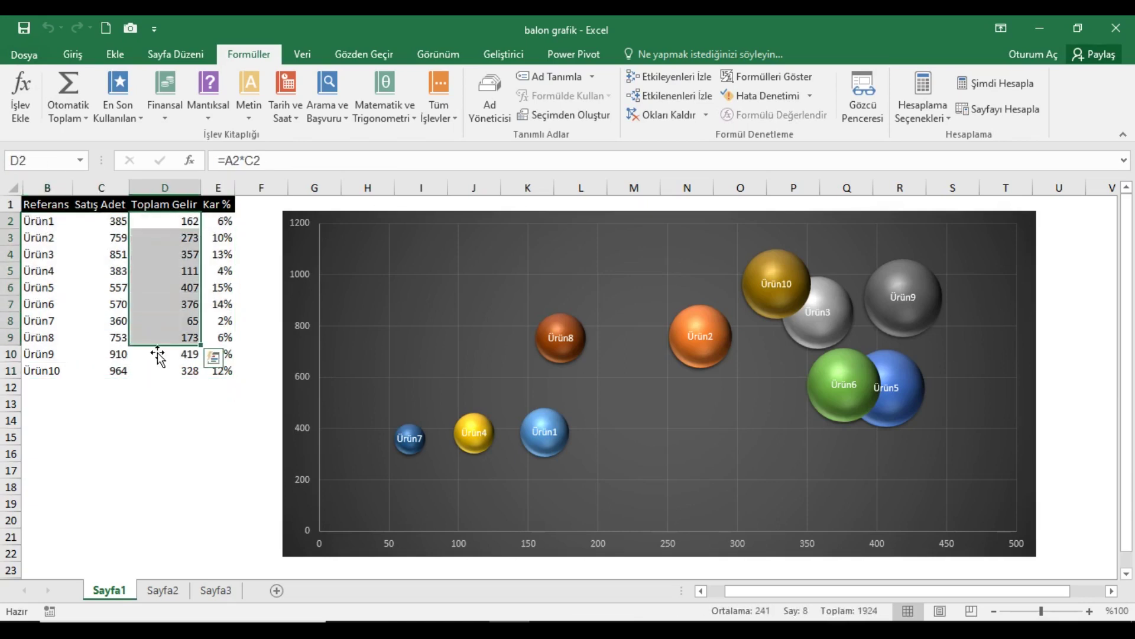
pyautogui.moveTo(223, 221); pyautogui.dragTo(235, 329)
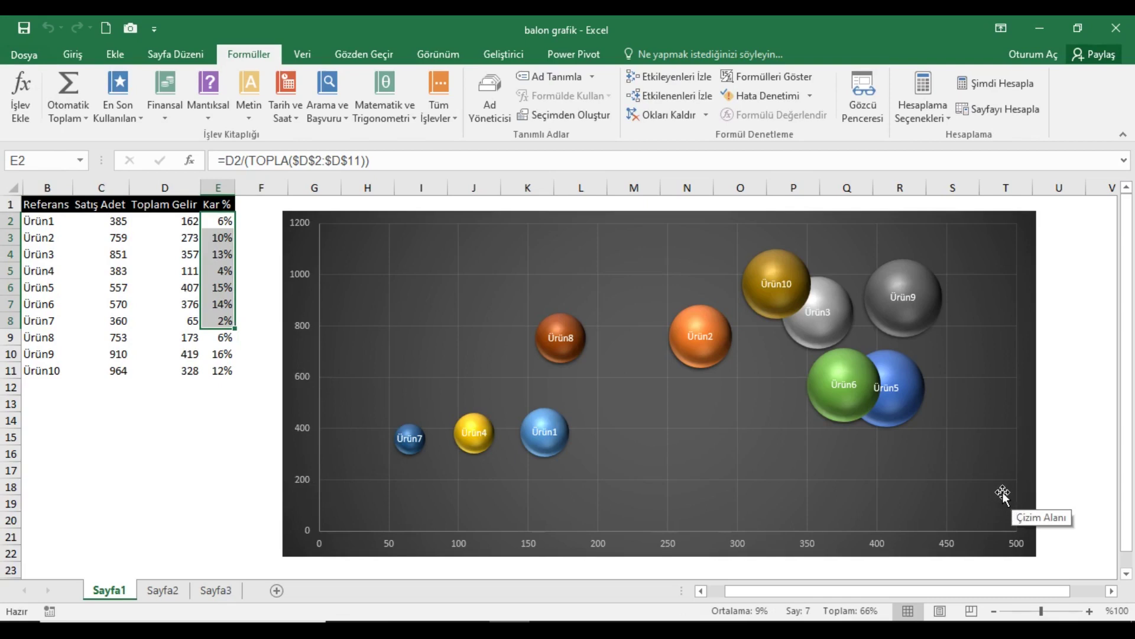
# Step: Recalculate about twenty times with Şimdi Hesapla, then select the whole table B1:E11
pyautogui.click(45, 208)
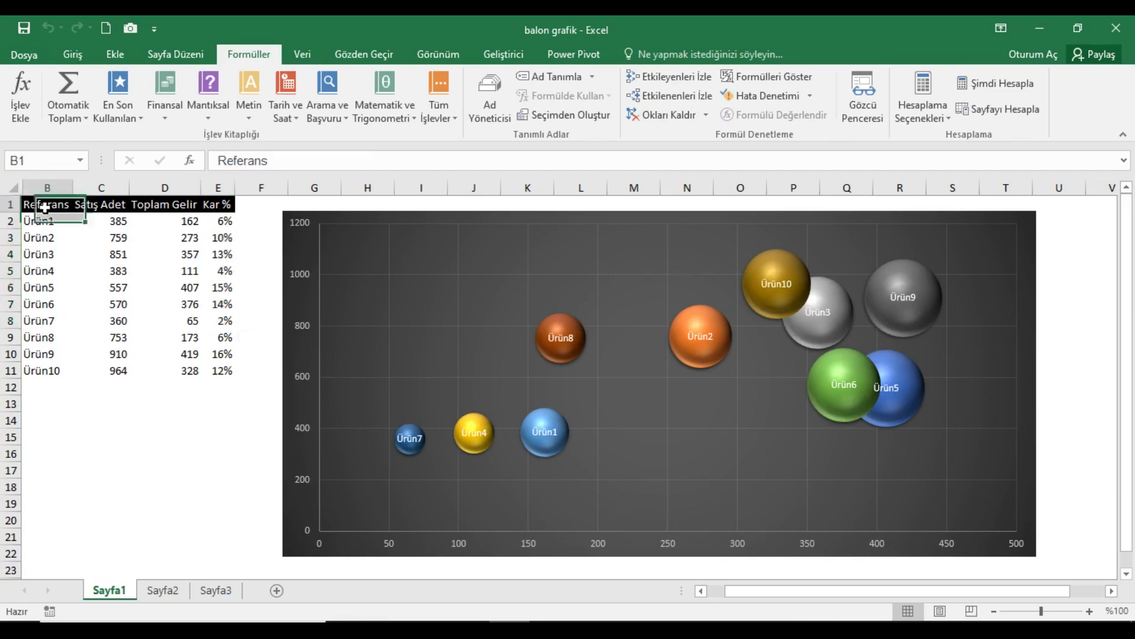
pyautogui.click(1005, 85)
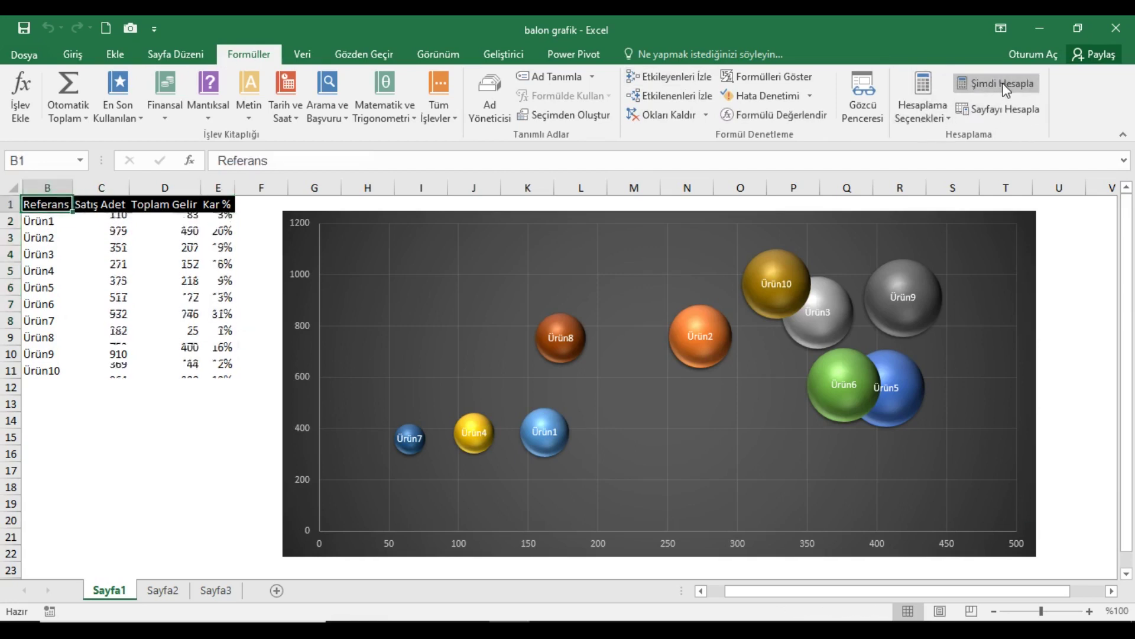
pyautogui.click(1005, 85)
pyautogui.click(1005, 85)
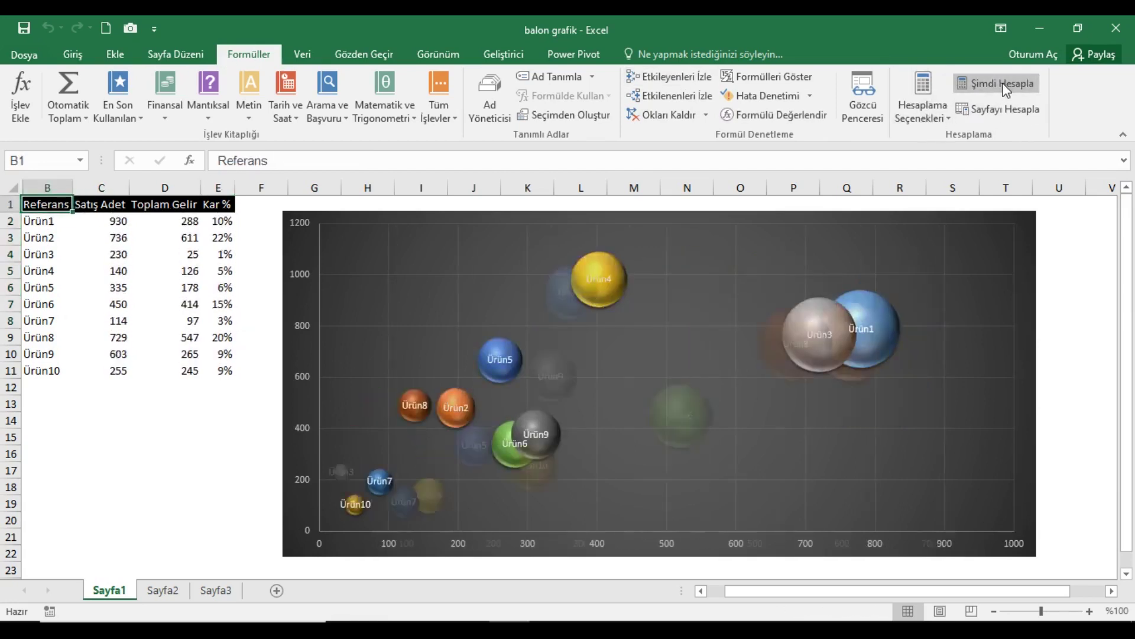
pyautogui.click(1005, 86)
pyautogui.click(1005, 86)
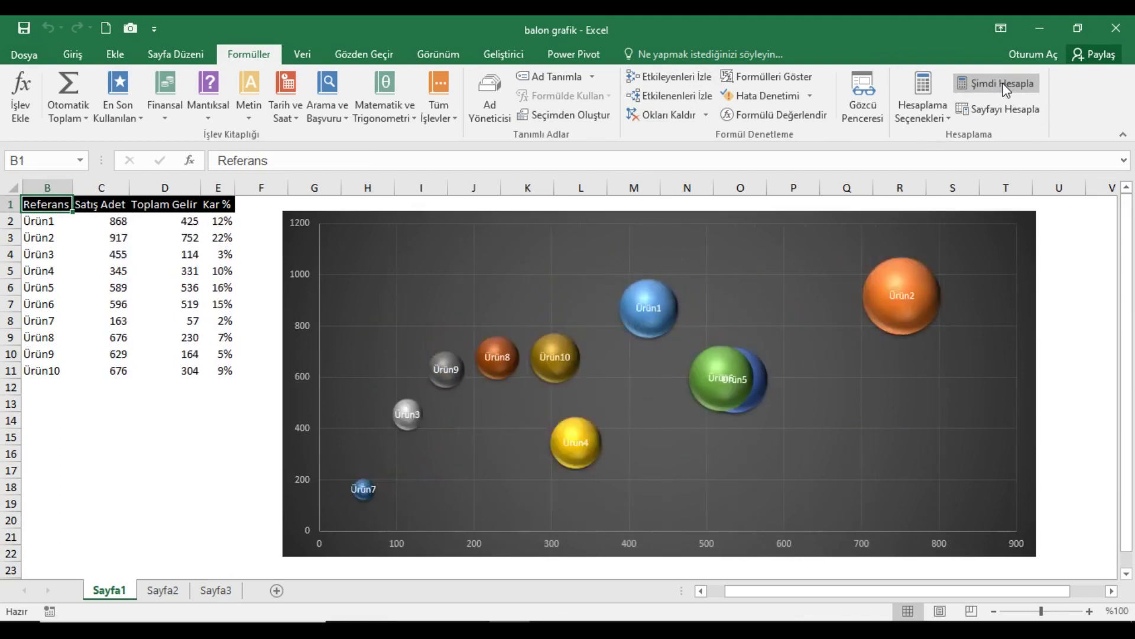
pyautogui.click(1005, 86)
pyautogui.click(1005, 86)
pyautogui.click(1005, 85)
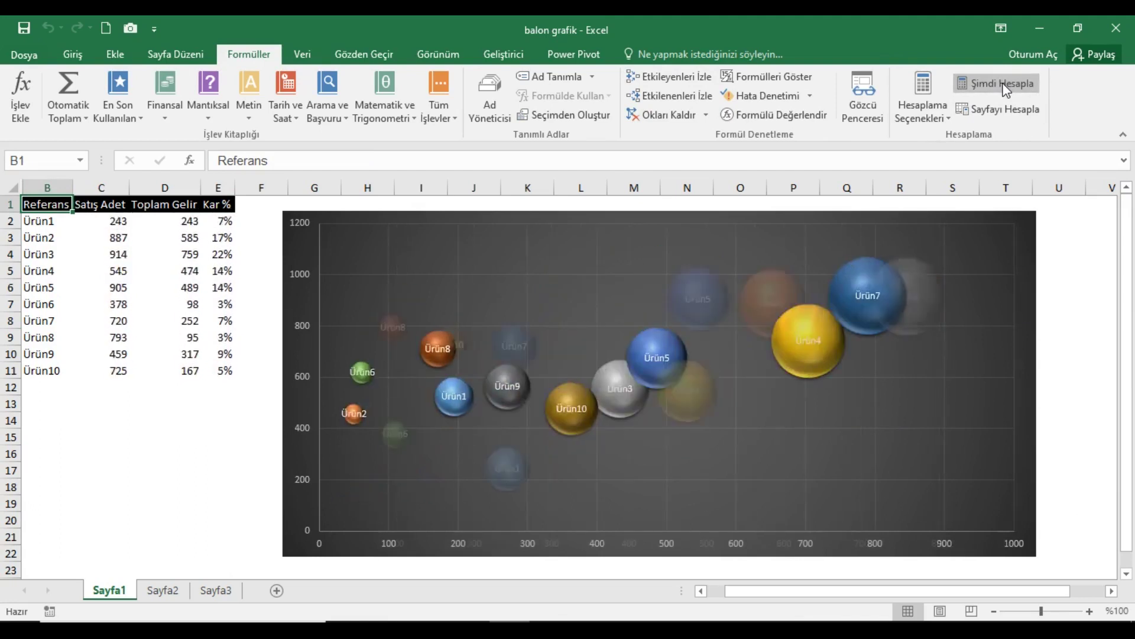
pyautogui.click(1005, 86)
pyautogui.click(1005, 86)
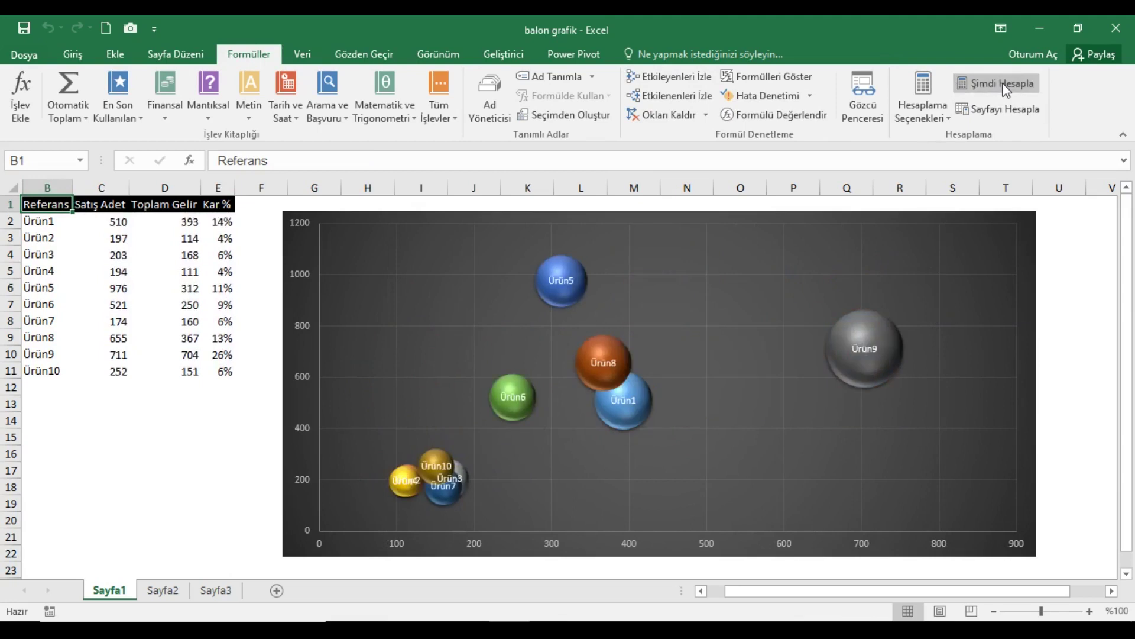
pyautogui.click(1005, 85)
pyautogui.click(1005, 88)
pyautogui.click(1005, 88)
pyautogui.click(1006, 87)
pyautogui.click(1005, 87)
pyautogui.click(1005, 87)
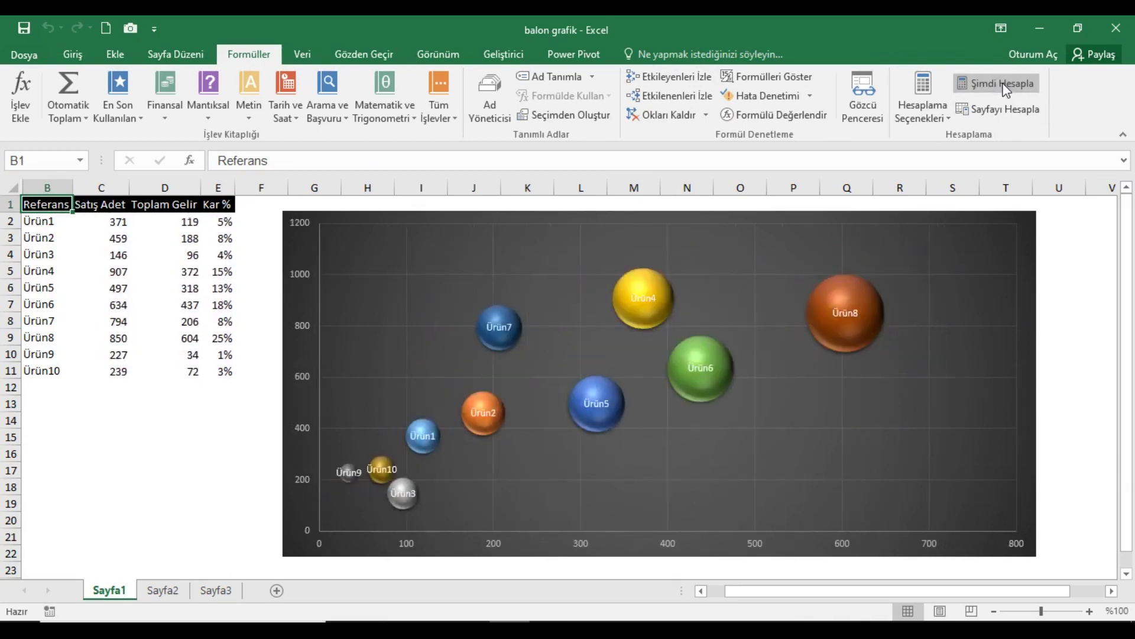
pyautogui.click(1005, 88)
pyautogui.click(1005, 87)
pyautogui.click(1005, 87)
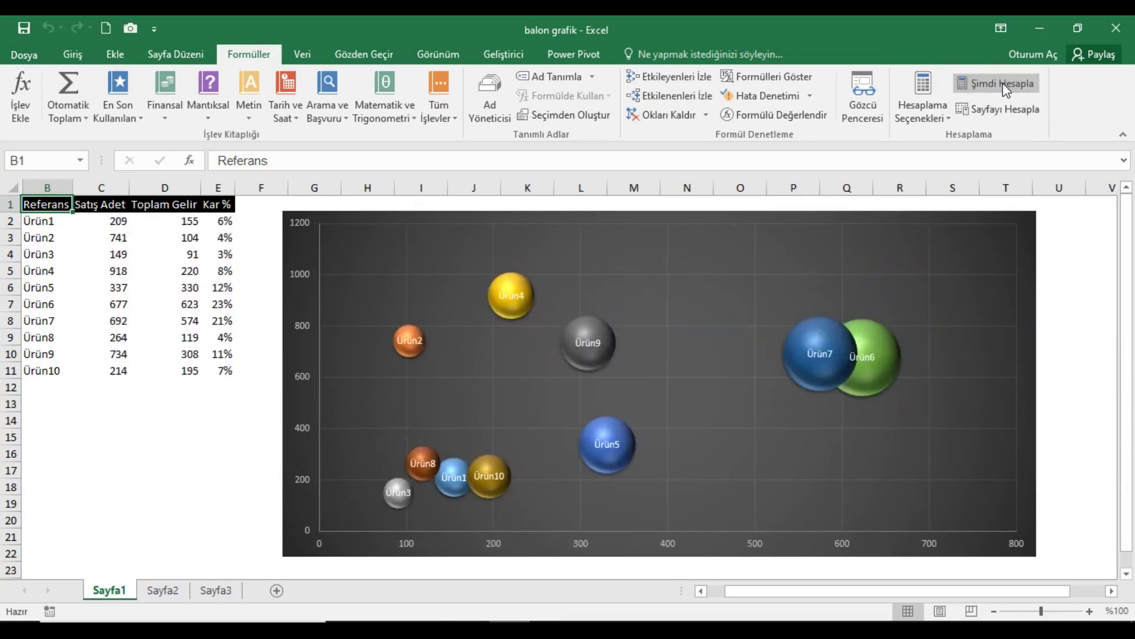
pyautogui.moveTo(61, 212); pyautogui.dragTo(235, 372)
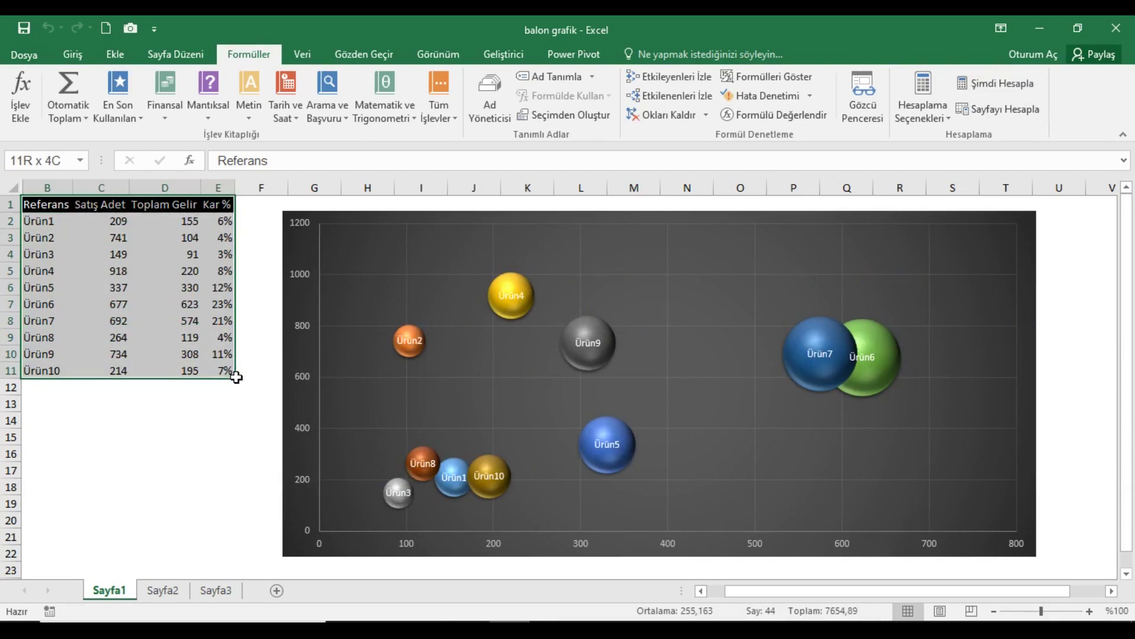
# Step: Copy B1:E11 and paste it as values only into A1 on Sayfa2
pyautogui.click(71, 54)
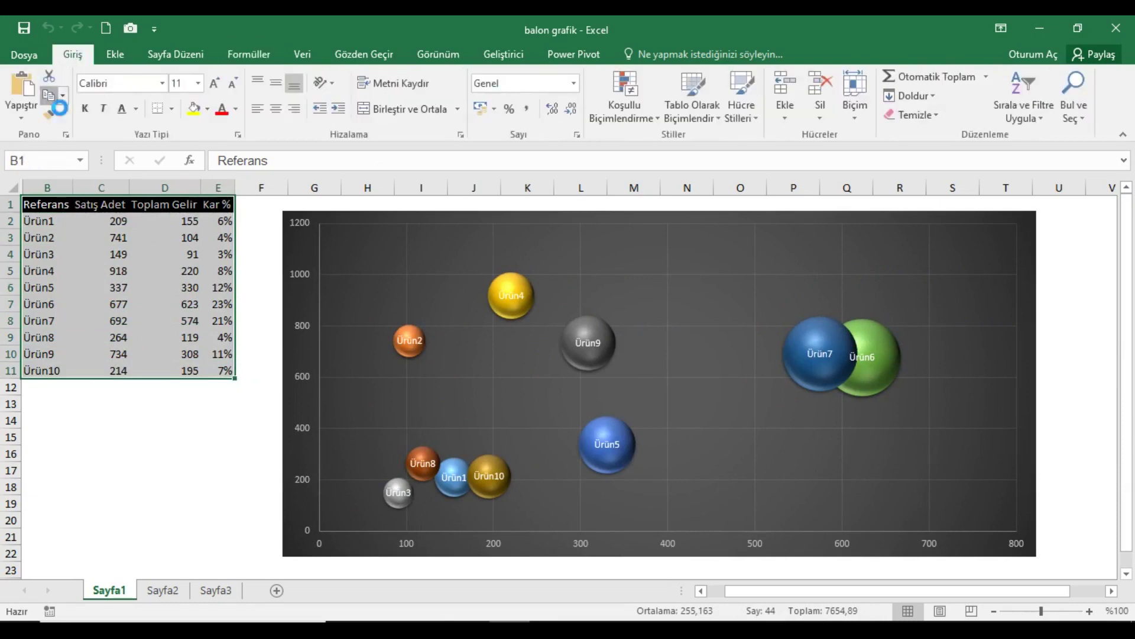
pyautogui.click(49, 95)
pyautogui.click(165, 589)
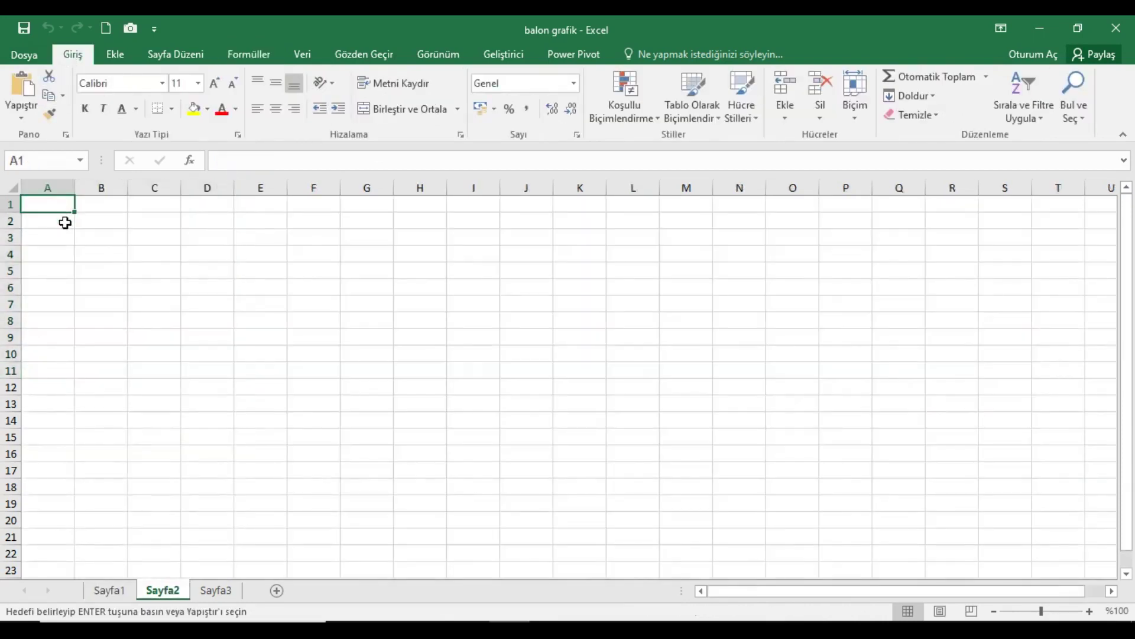
pyautogui.rightClick(61, 214)
pyautogui.click(119, 297)
pyautogui.click(57, 235)
pyautogui.click(272, 406)
# Step: Paste the table's formatting onto the values and autofit columns A–D
pyautogui.rightClick(57, 202)
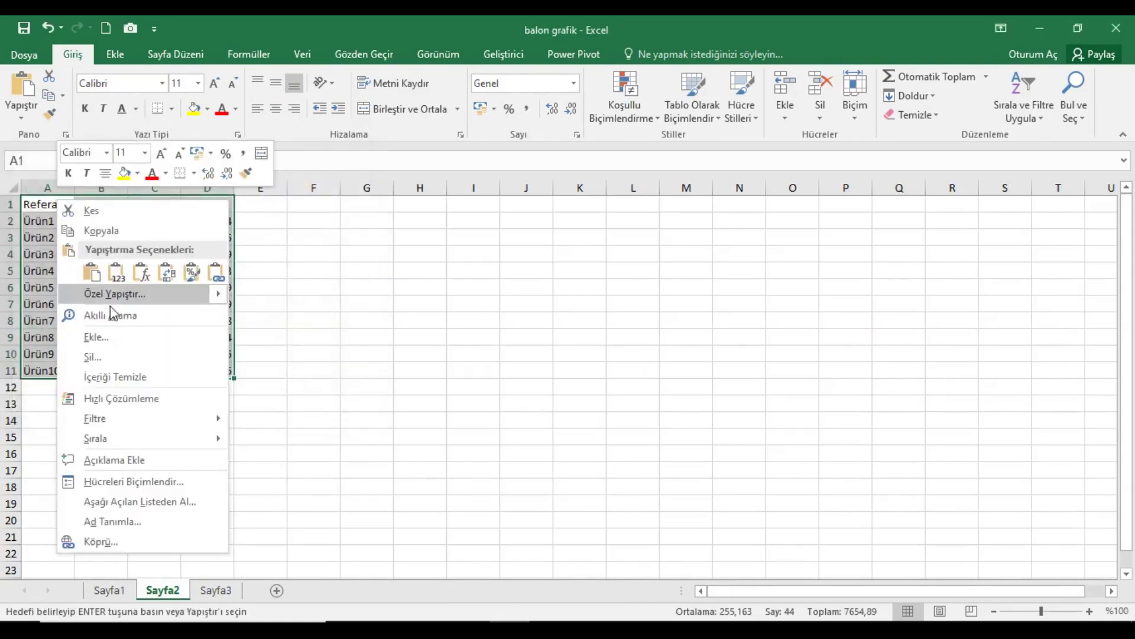
pyautogui.click(113, 294)
pyautogui.click(52, 247)
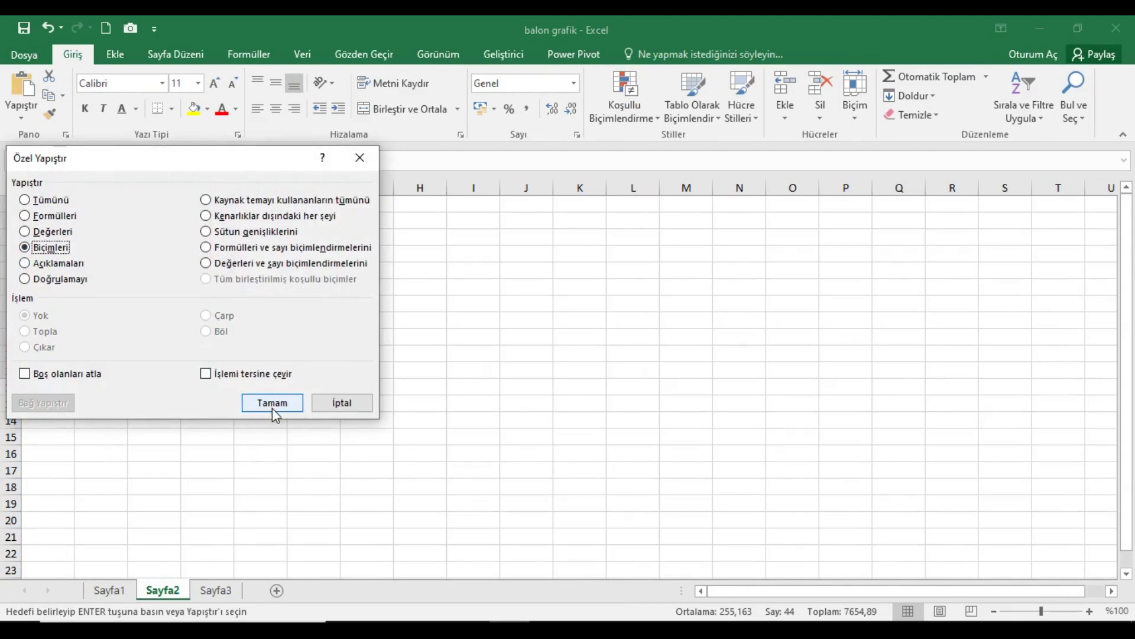
pyautogui.click(273, 410)
pyautogui.click(13, 188)
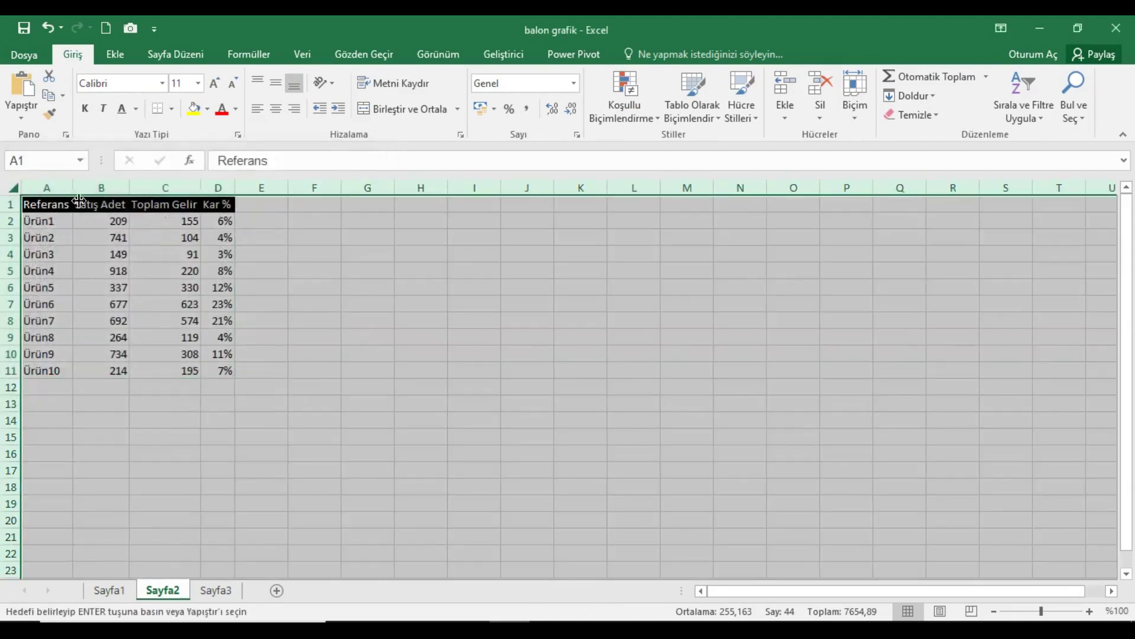
pyautogui.doubleClick(74, 188)
pyautogui.click(56, 210)
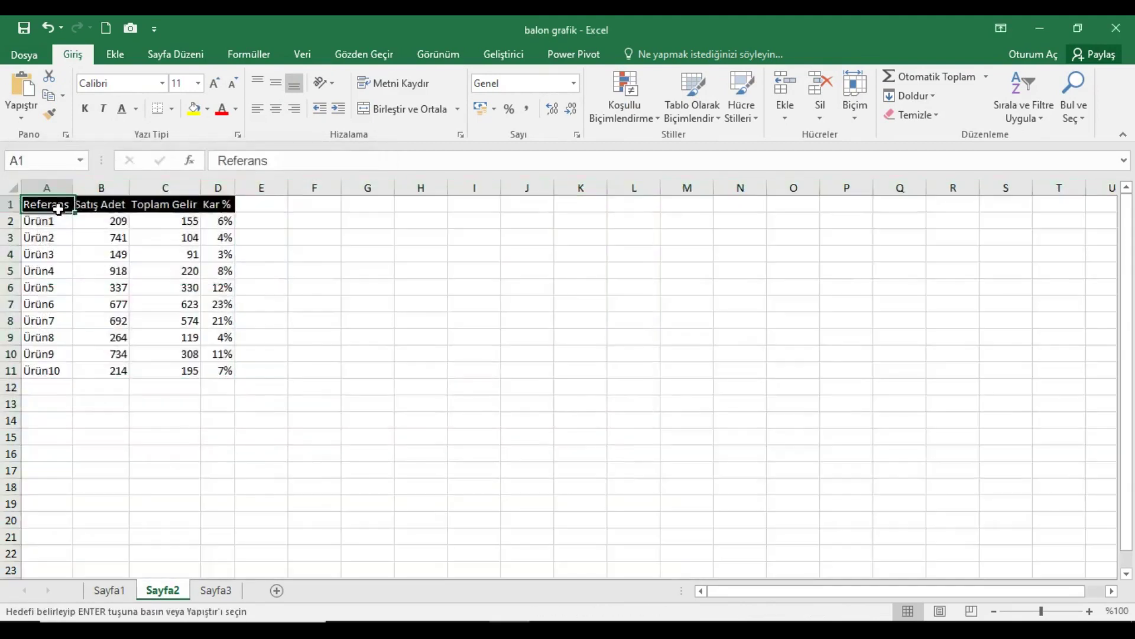
# Step: Insert a 3-B Kabarcık chart beside the table, spanning columns F to S
pyautogui.click(116, 55)
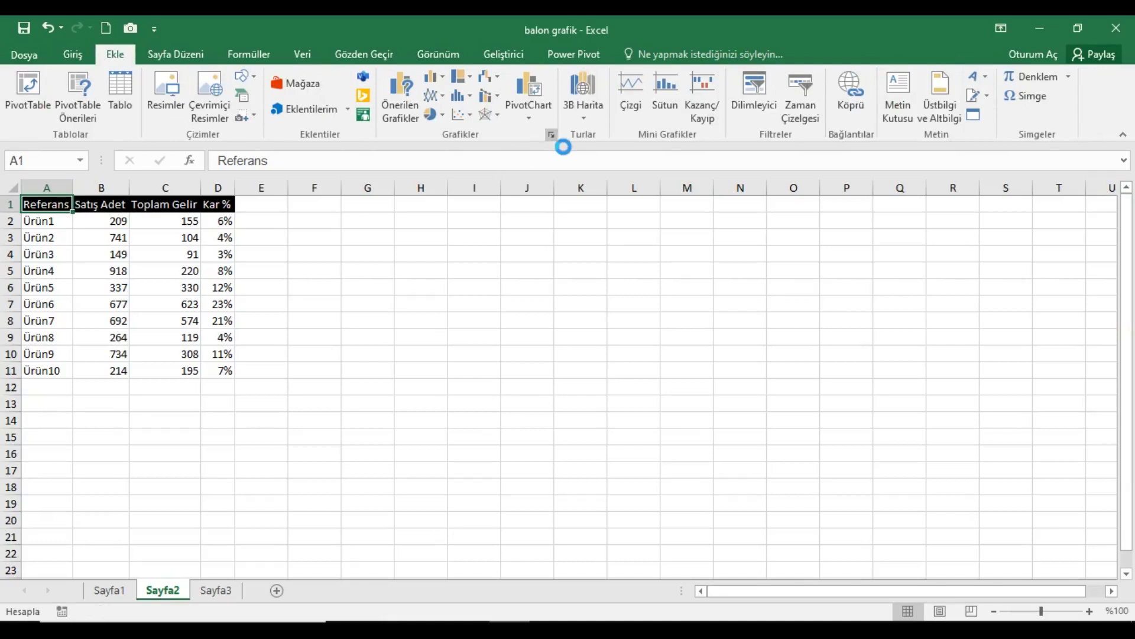
pyautogui.click(484, 131)
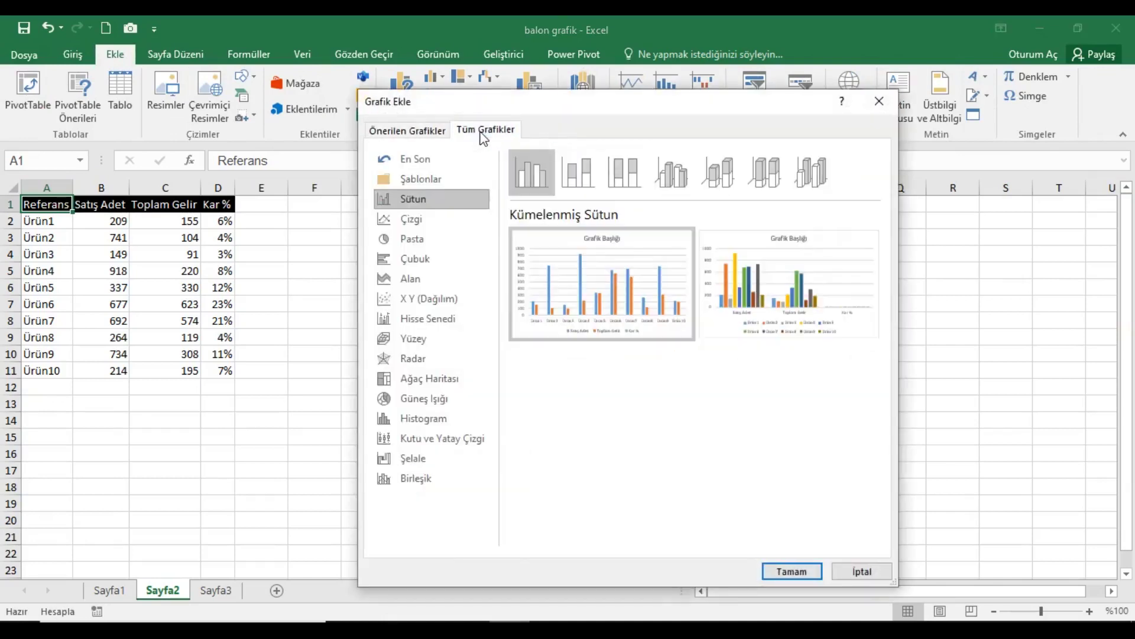
pyautogui.click(423, 300)
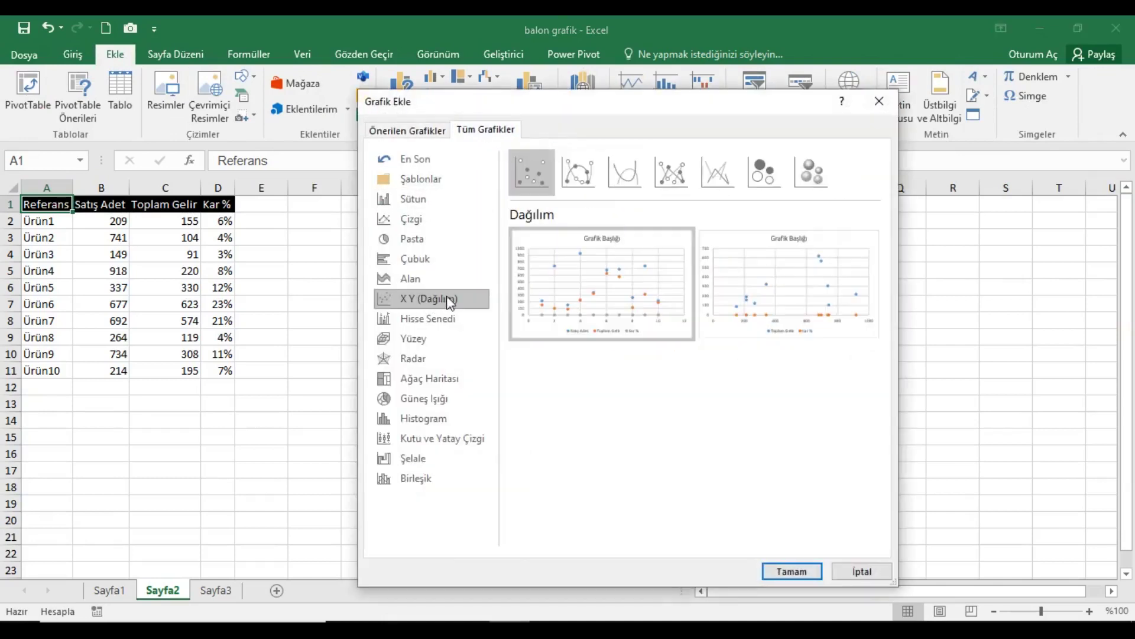
pyautogui.click(819, 175)
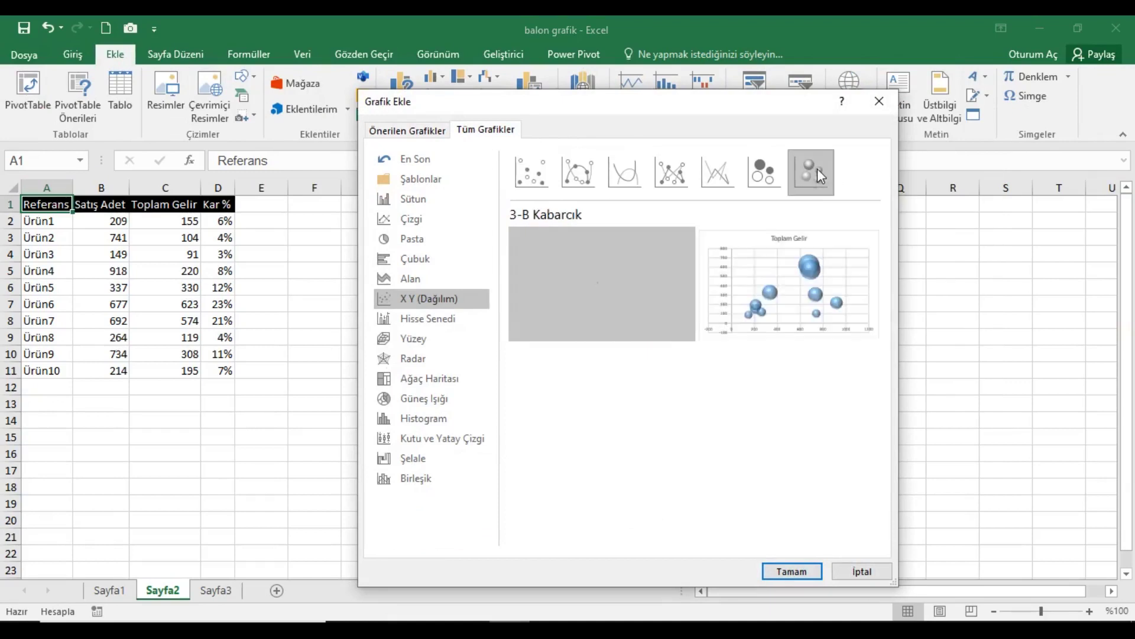
pyautogui.click(795, 570)
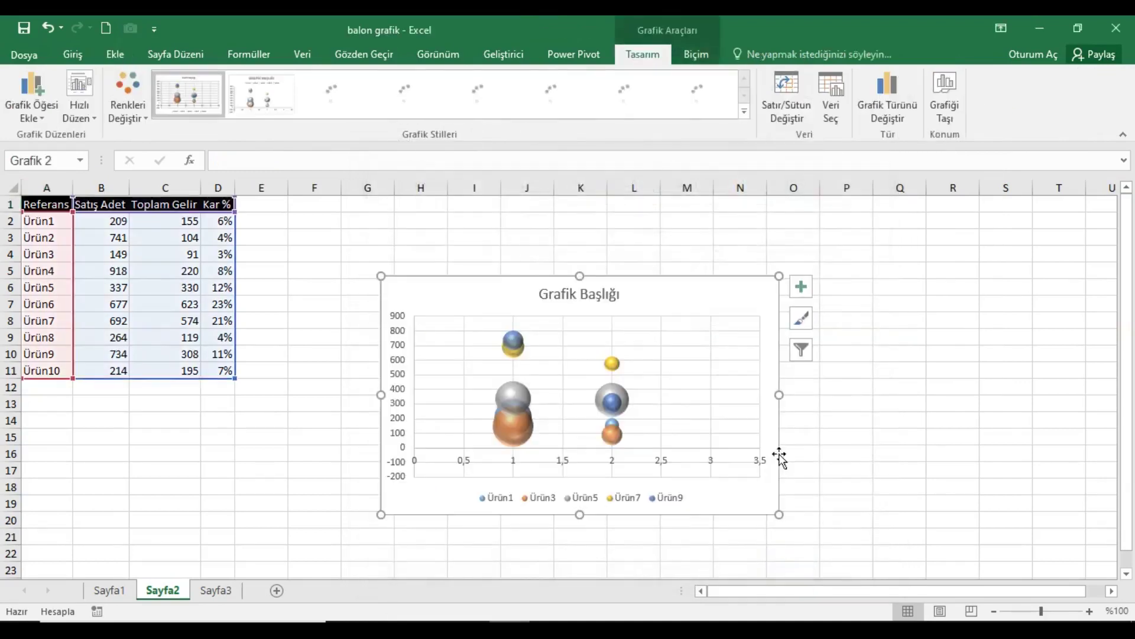
pyautogui.moveTo(678, 294); pyautogui.dragTo(581, 221)
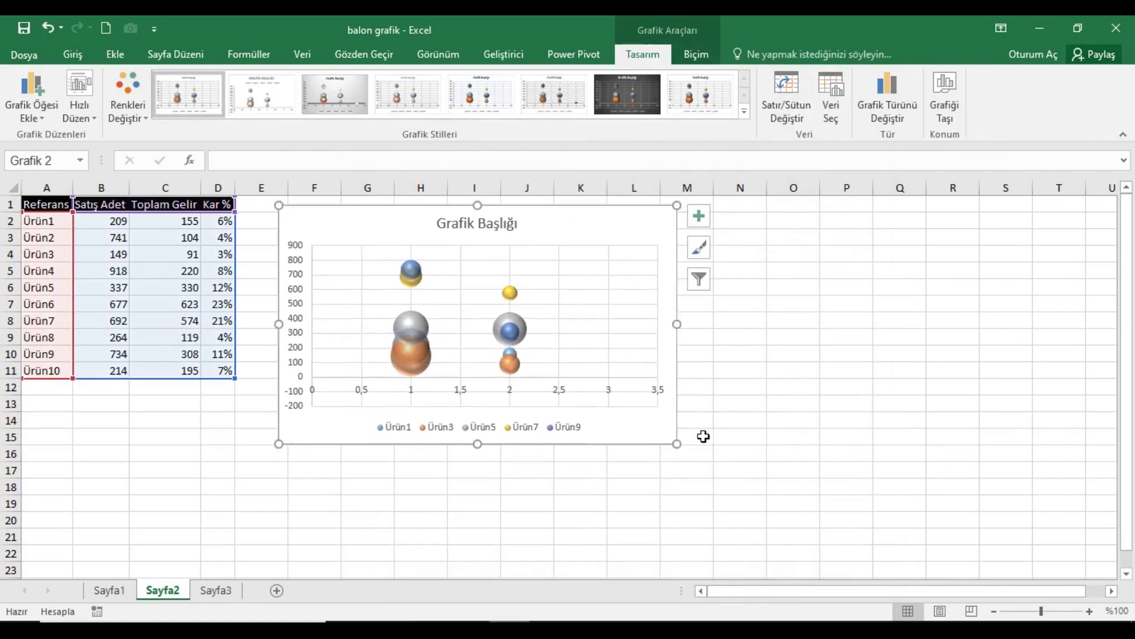
pyautogui.moveTo(679, 445); pyautogui.dragTo(1034, 551)
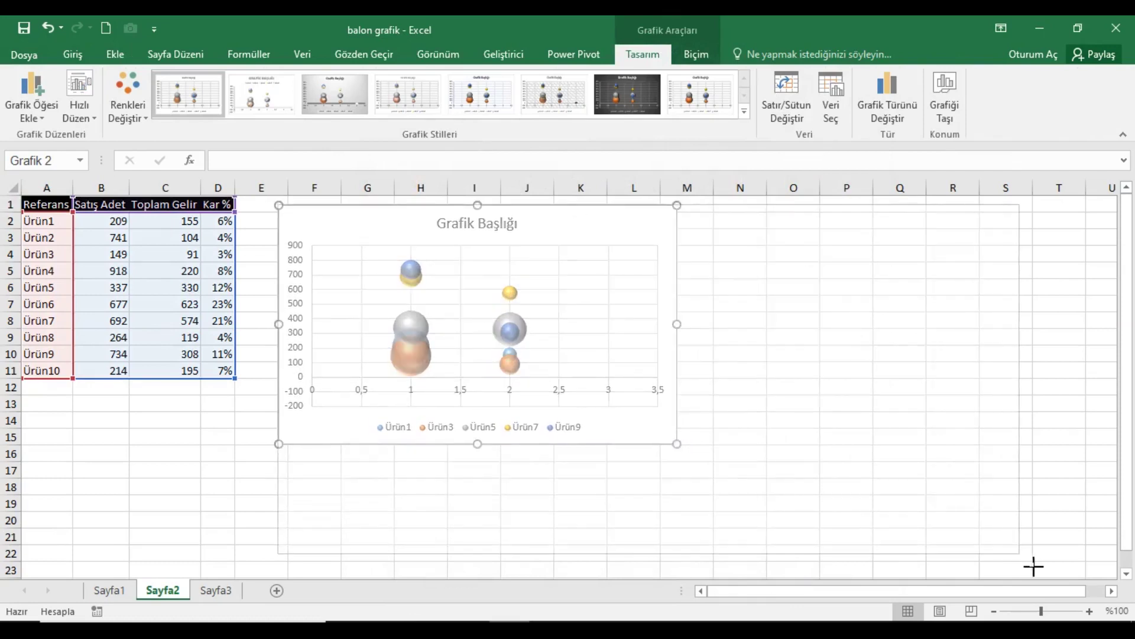
# Step: In Veri Seç, remove the Ürün1, Ürün3, Ürün5 and Ürün7 series
pyautogui.click(715, 389)
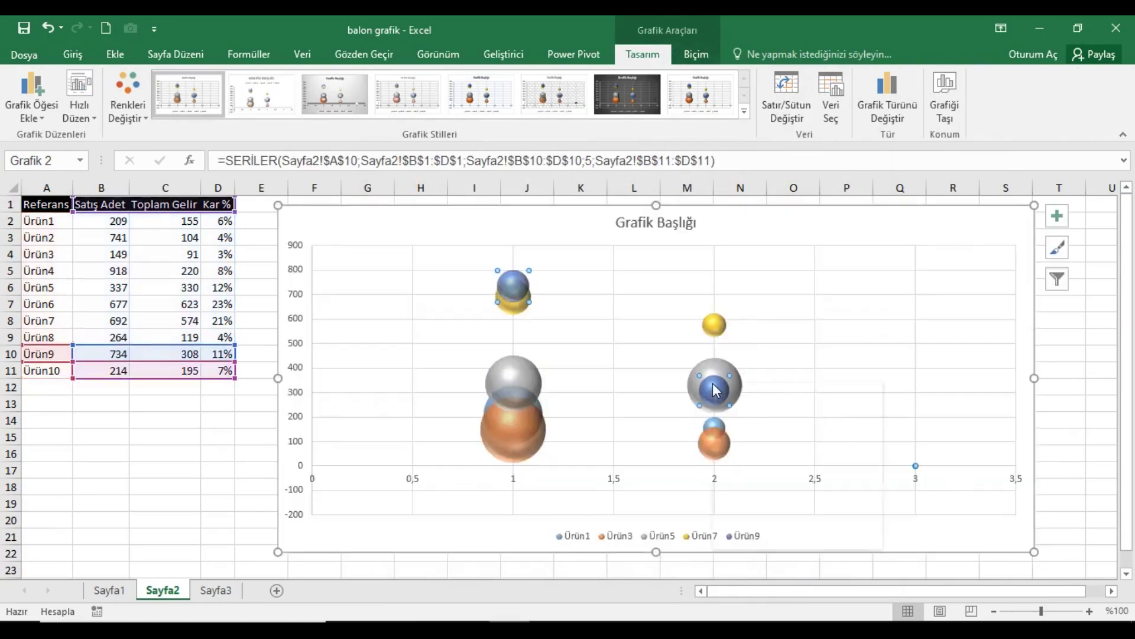
pyautogui.rightClick(715, 385)
pyautogui.click(747, 457)
pyautogui.click(661, 456)
pyautogui.click(661, 457)
pyautogui.click(661, 457)
pyautogui.click(661, 456)
pyautogui.click(661, 456)
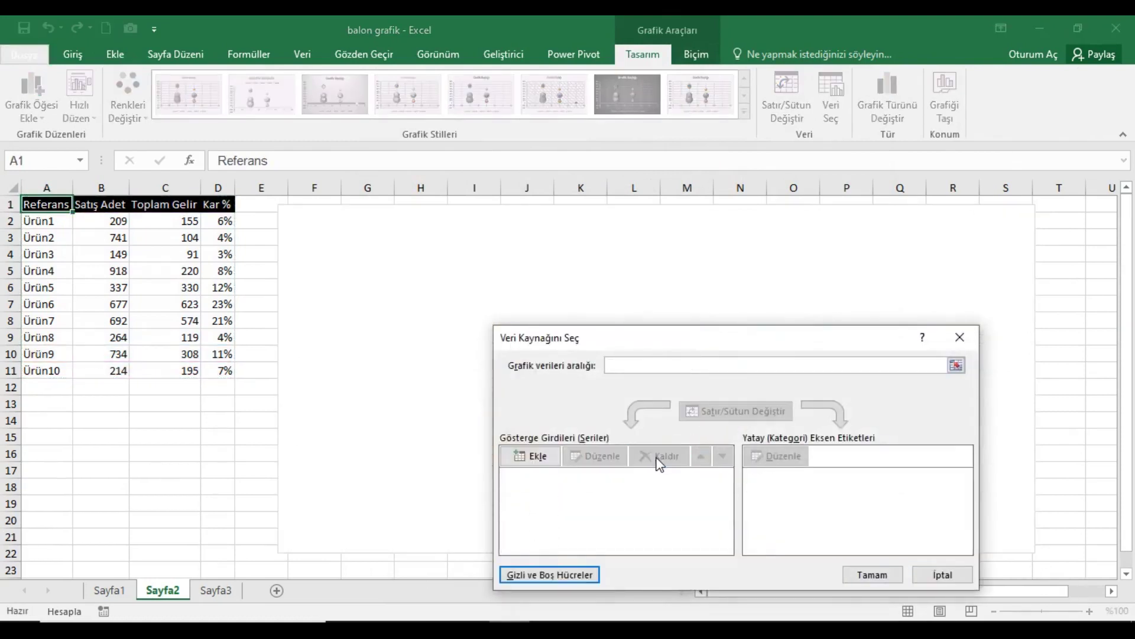
# Step: Add the Referans series: X = B2:B11, Y = D2:D11, bubble size = C2:C11
pyautogui.click(535, 456)
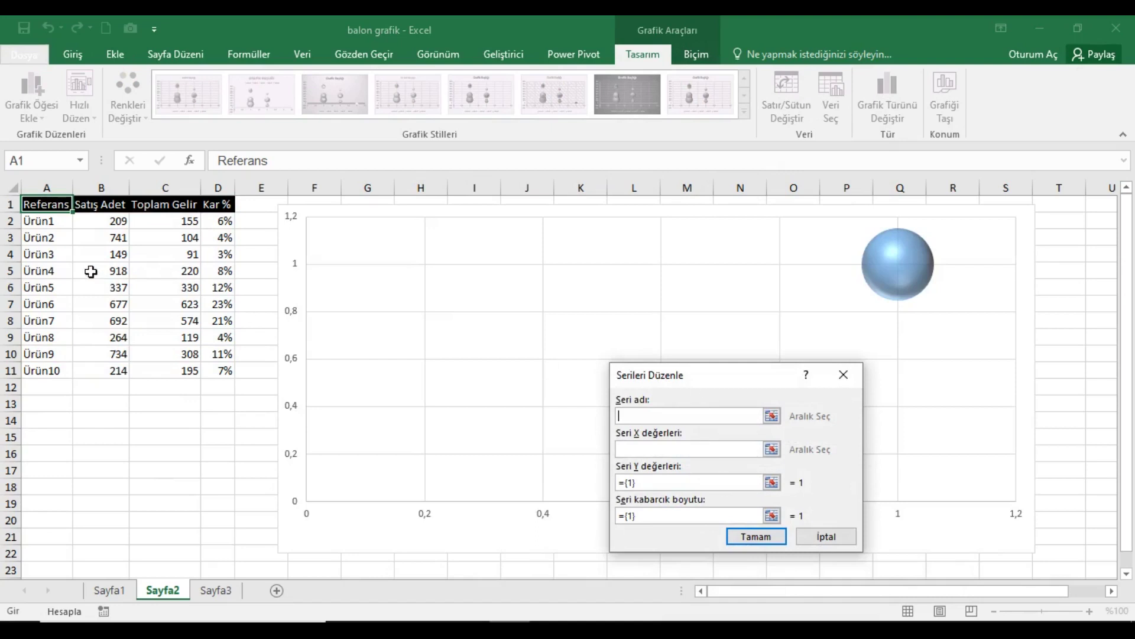
pyautogui.click(56, 208)
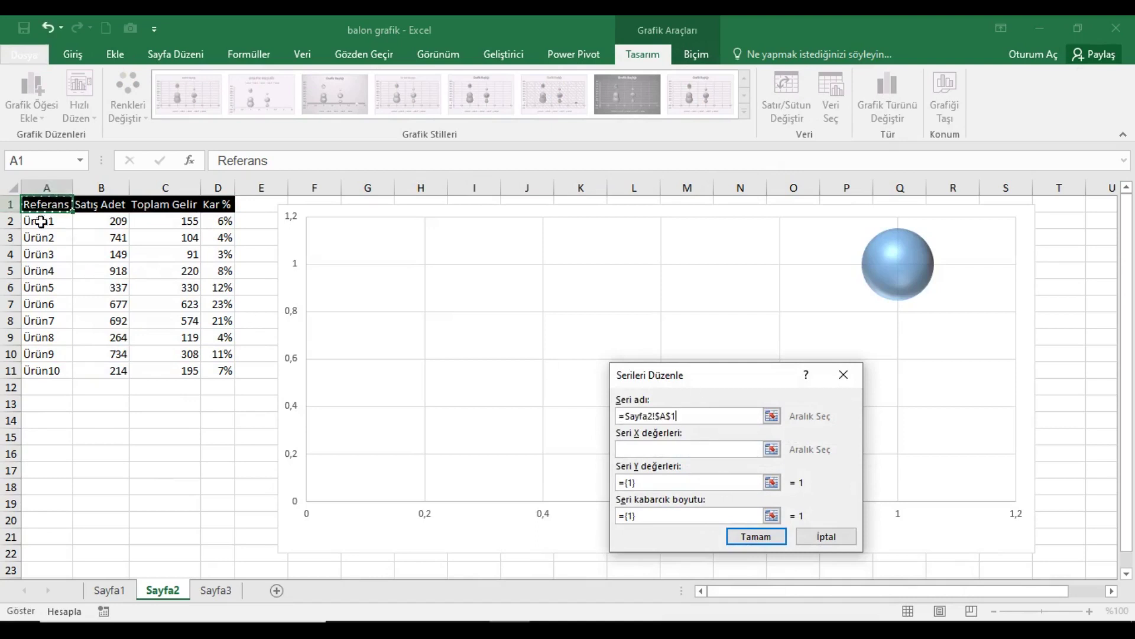
pyautogui.click(631, 453)
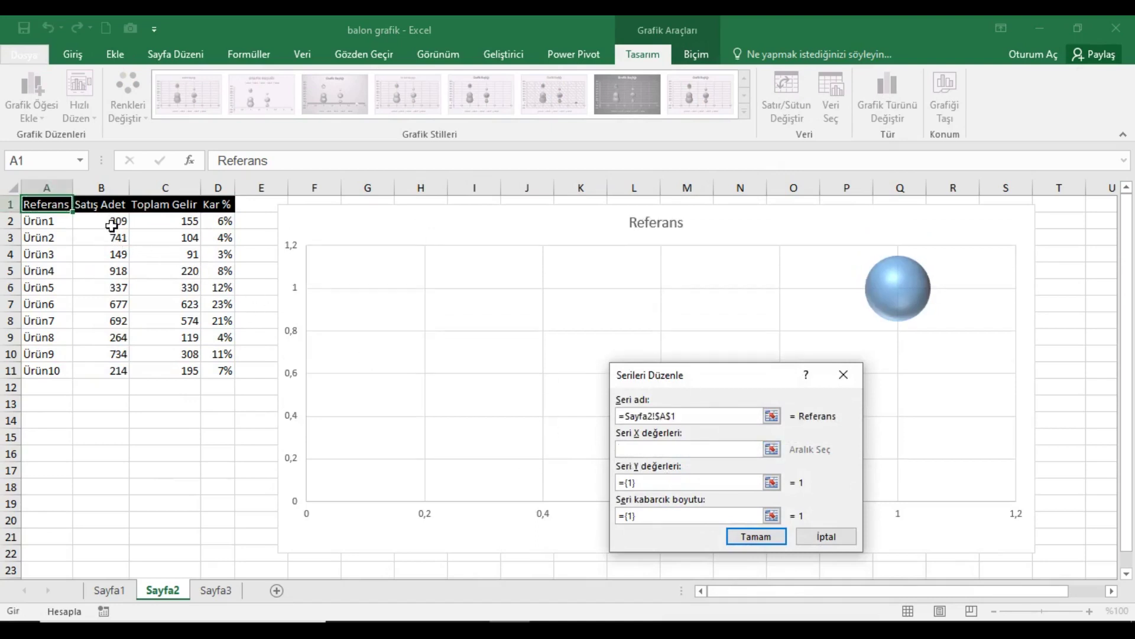
pyautogui.moveTo(111, 225); pyautogui.dragTo(112, 373)
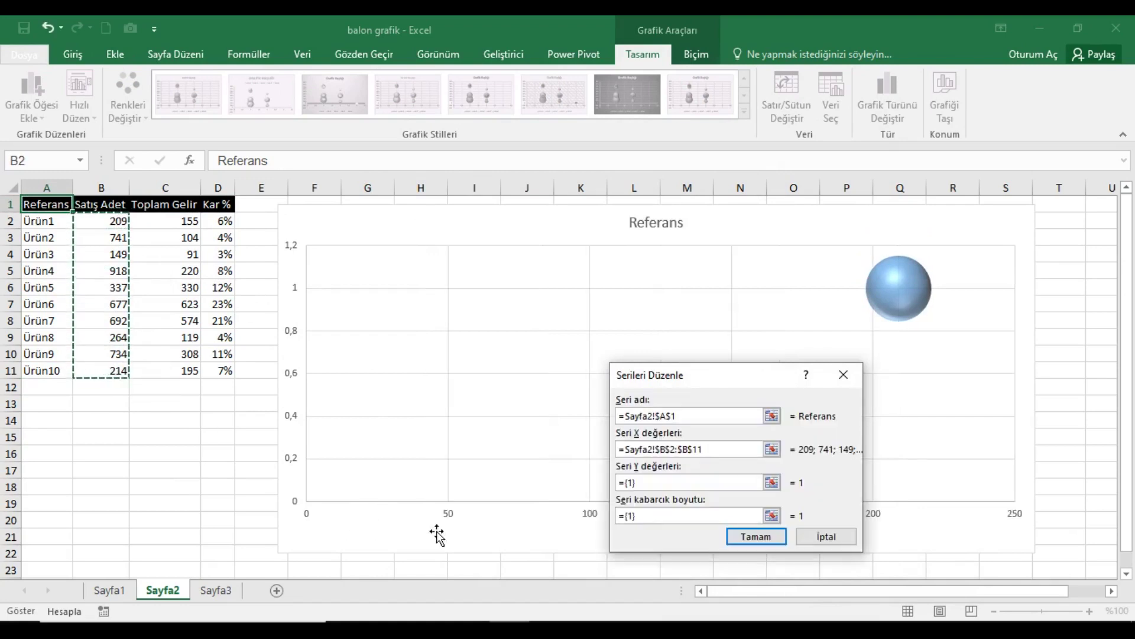
pyautogui.click(663, 486)
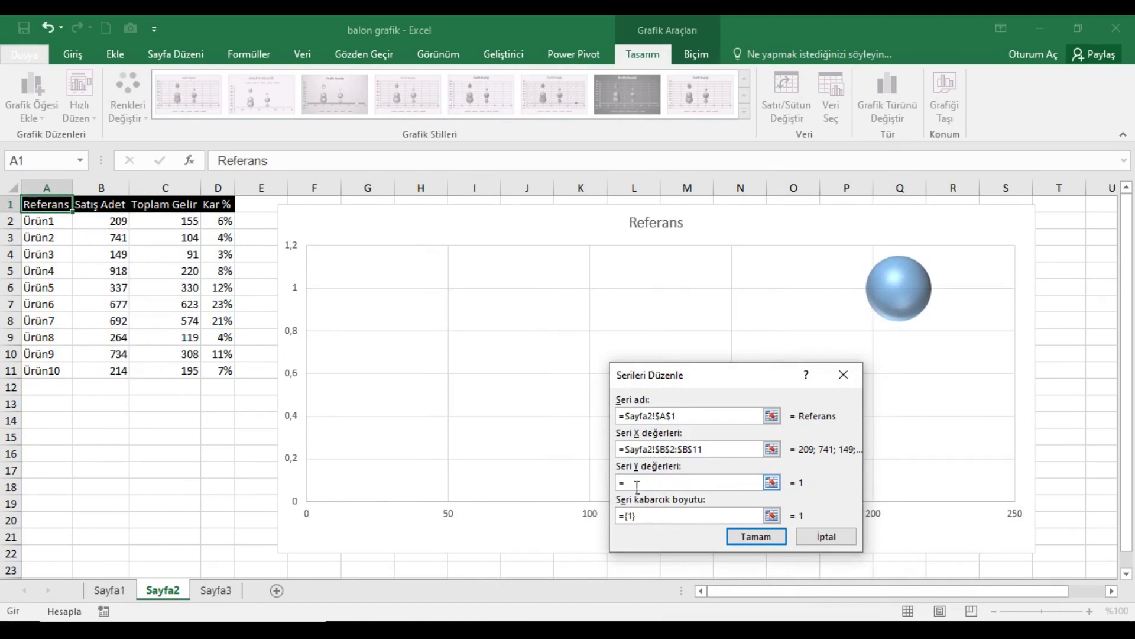
pyautogui.moveTo(229, 224); pyautogui.dragTo(228, 372)
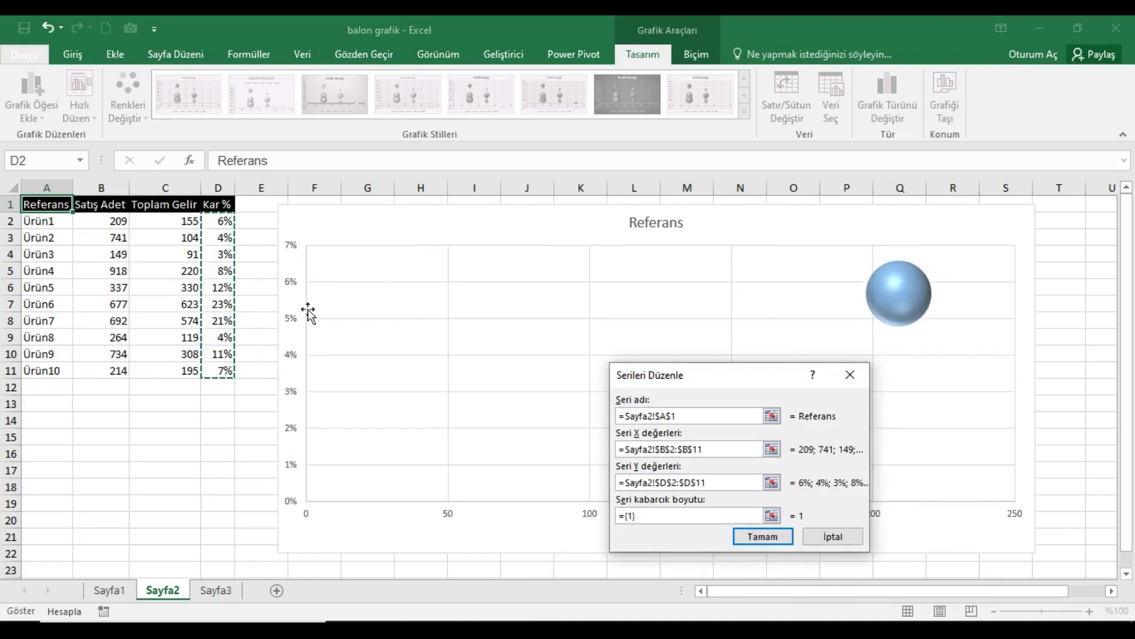
pyautogui.click(658, 519)
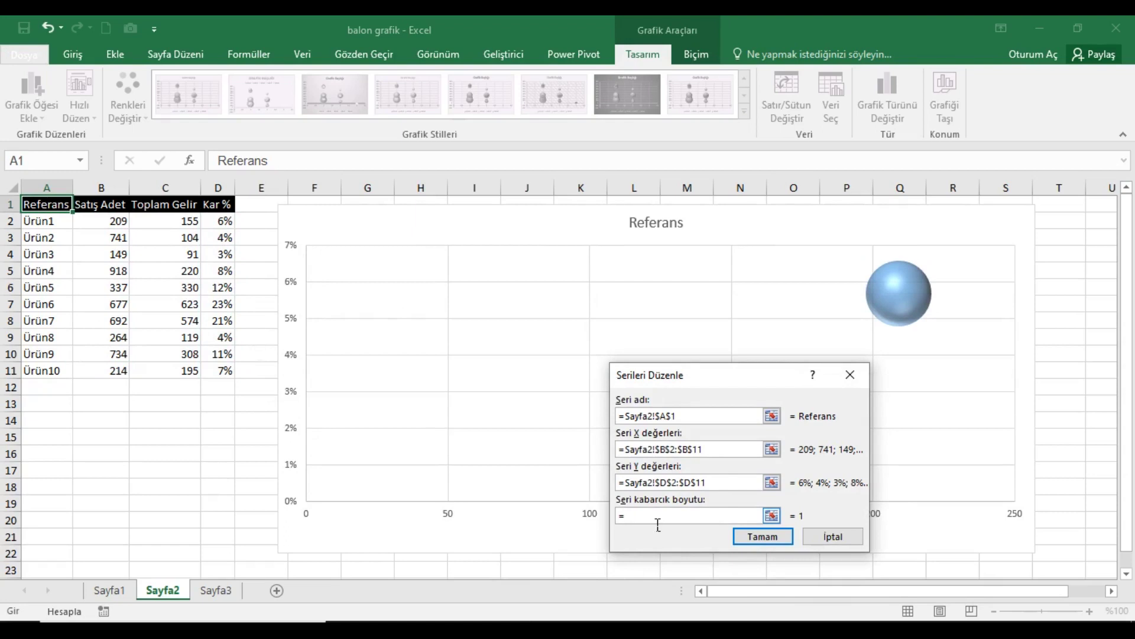
pyautogui.moveTo(182, 226); pyautogui.dragTo(178, 371)
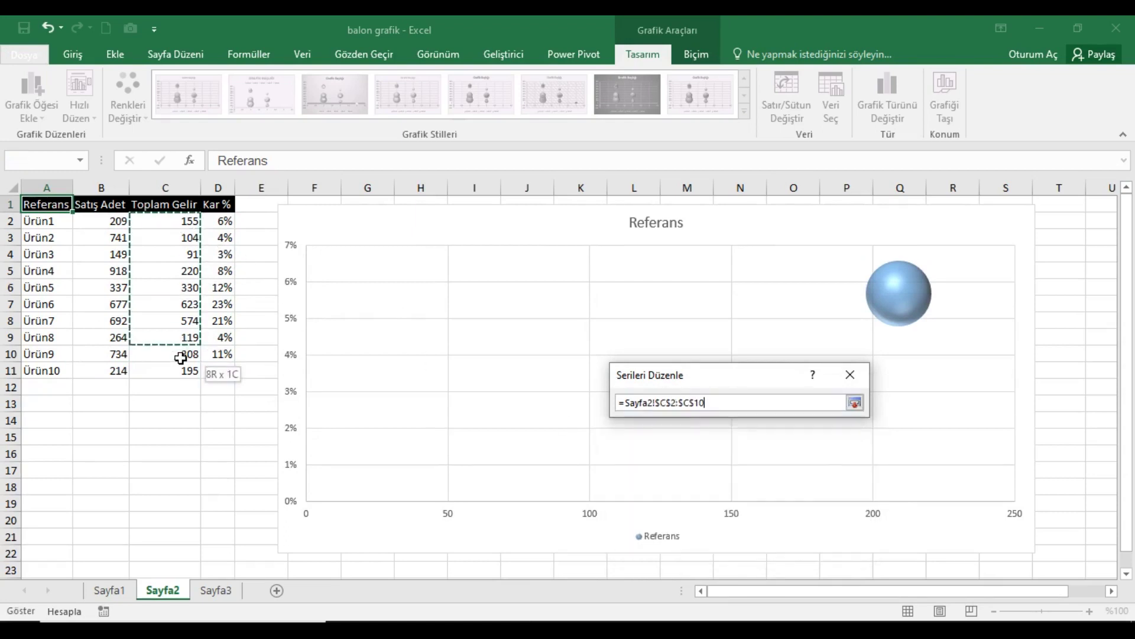
pyautogui.click(768, 537)
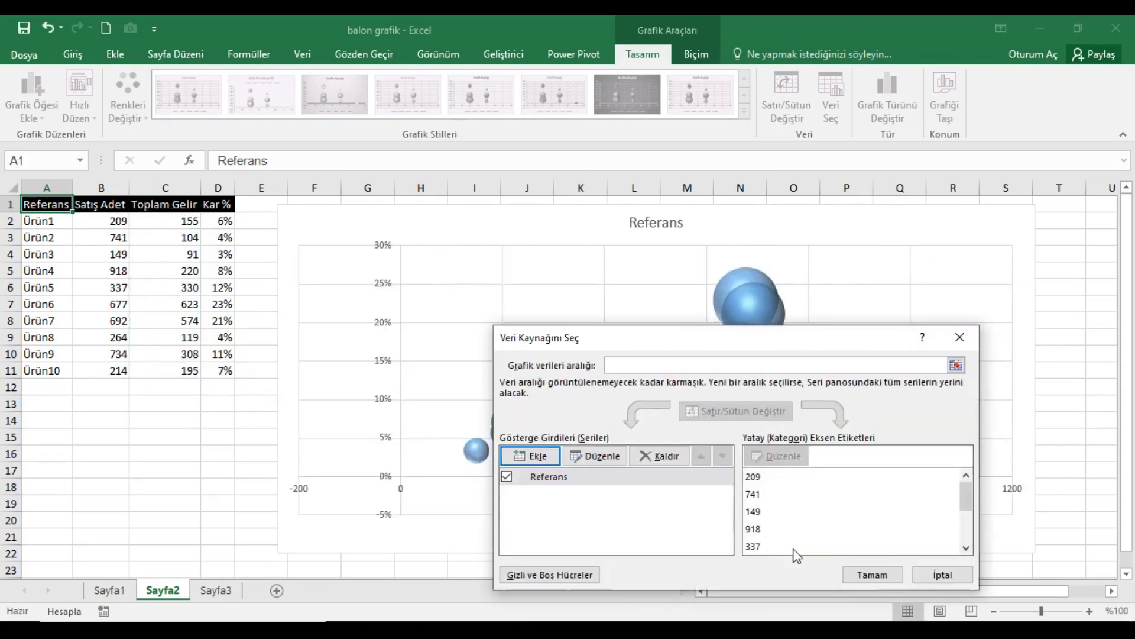
pyautogui.click(881, 575)
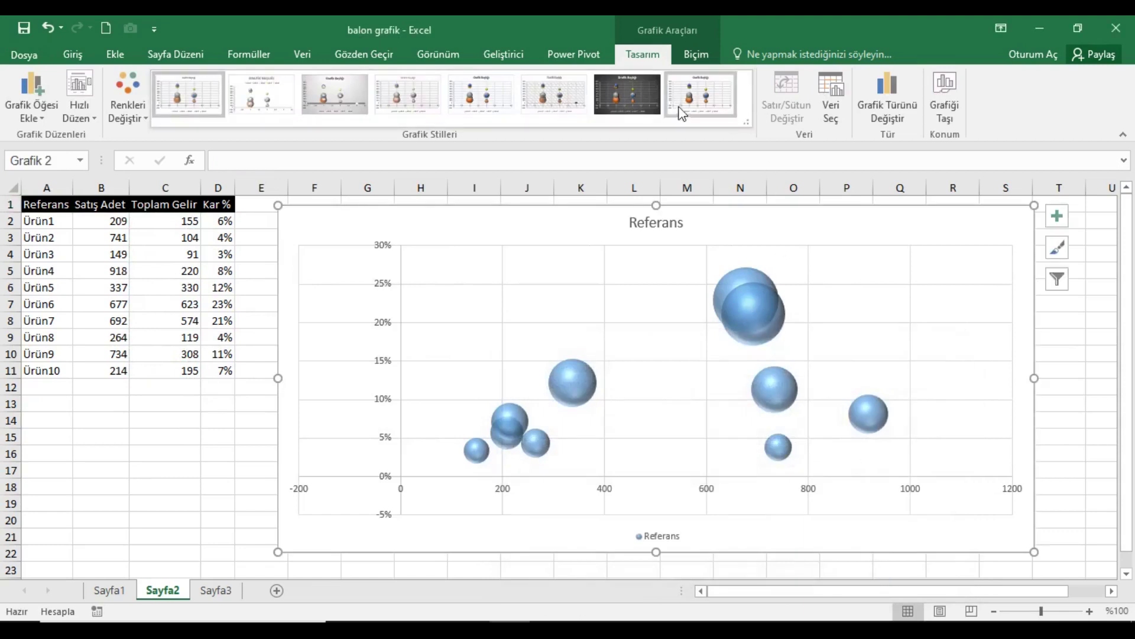
# Step: Apply dark chart Style 7 and set the Kar % axis minimum to 0
pyautogui.click(646, 97)
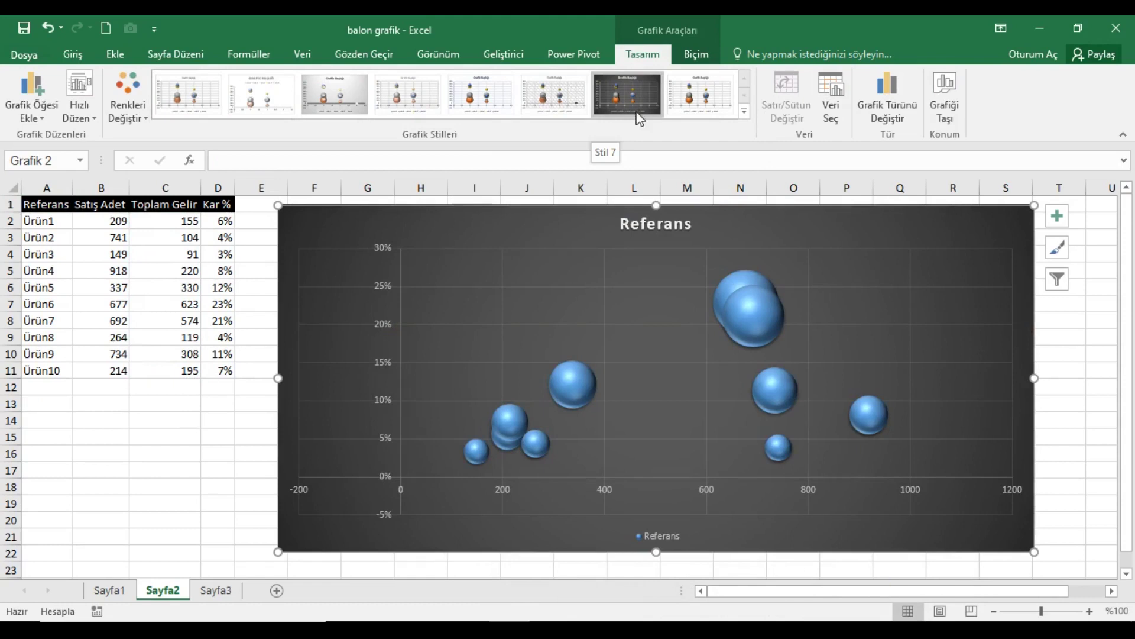
pyautogui.click(382, 322)
pyautogui.rightClick(382, 322)
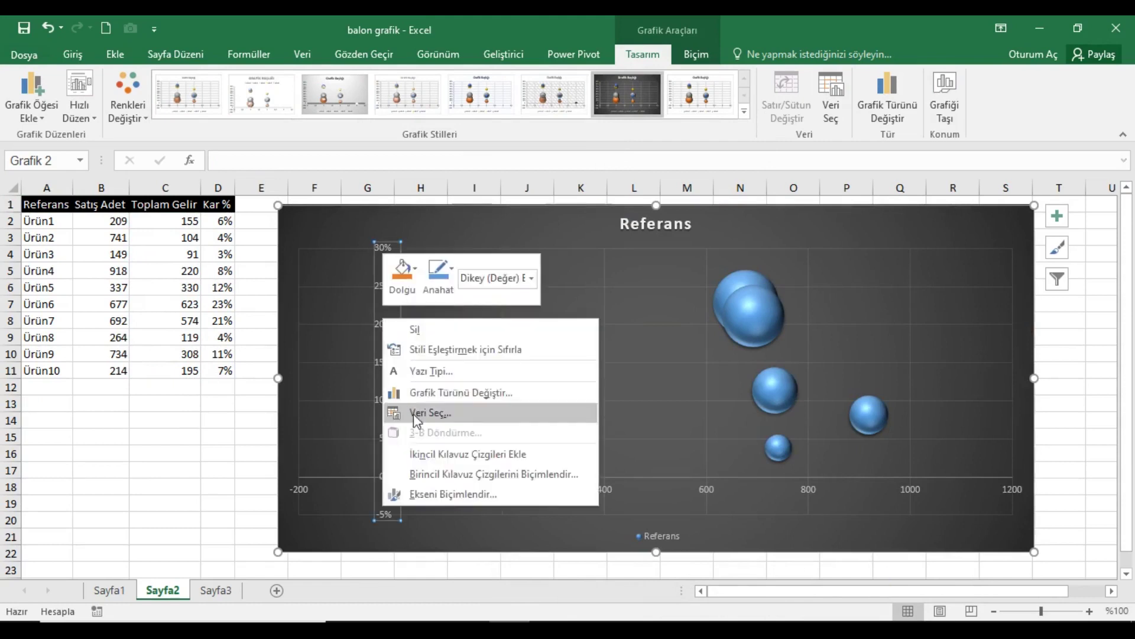
pyautogui.click(431, 491)
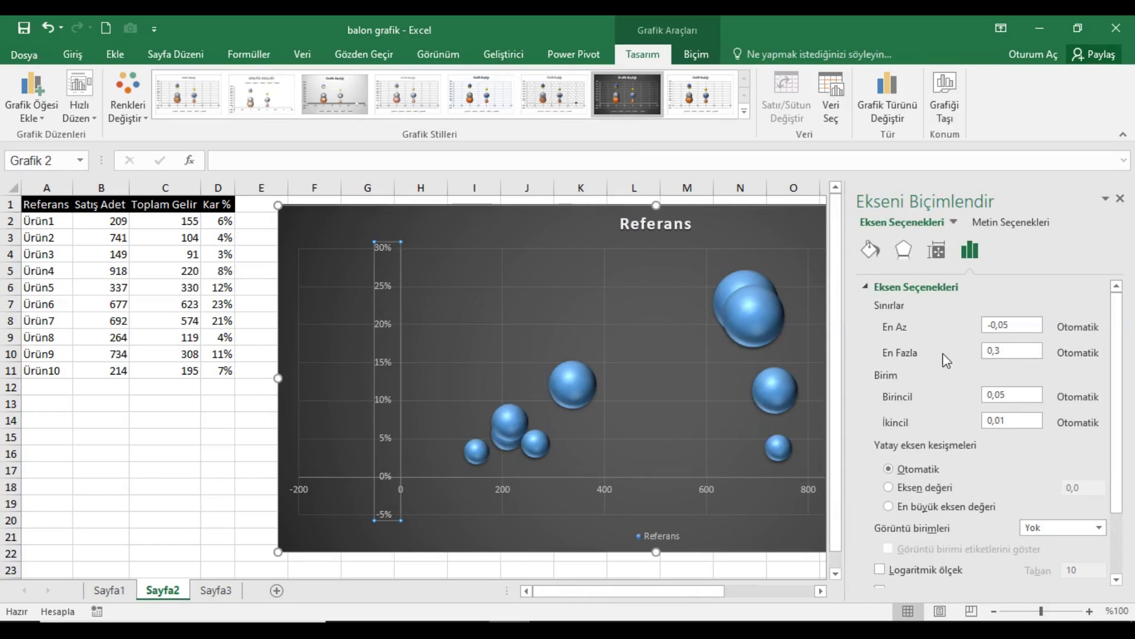
pyautogui.moveTo(1020, 333); pyautogui.dragTo(970, 325)
pyautogui.write('0')
pyautogui.moveTo(1116, 388)
pyautogui.mouseDown()
pyautogui.moveTo(1116, 481)
pyautogui.moveTo(1116, 355)
pyautogui.mouseUp()
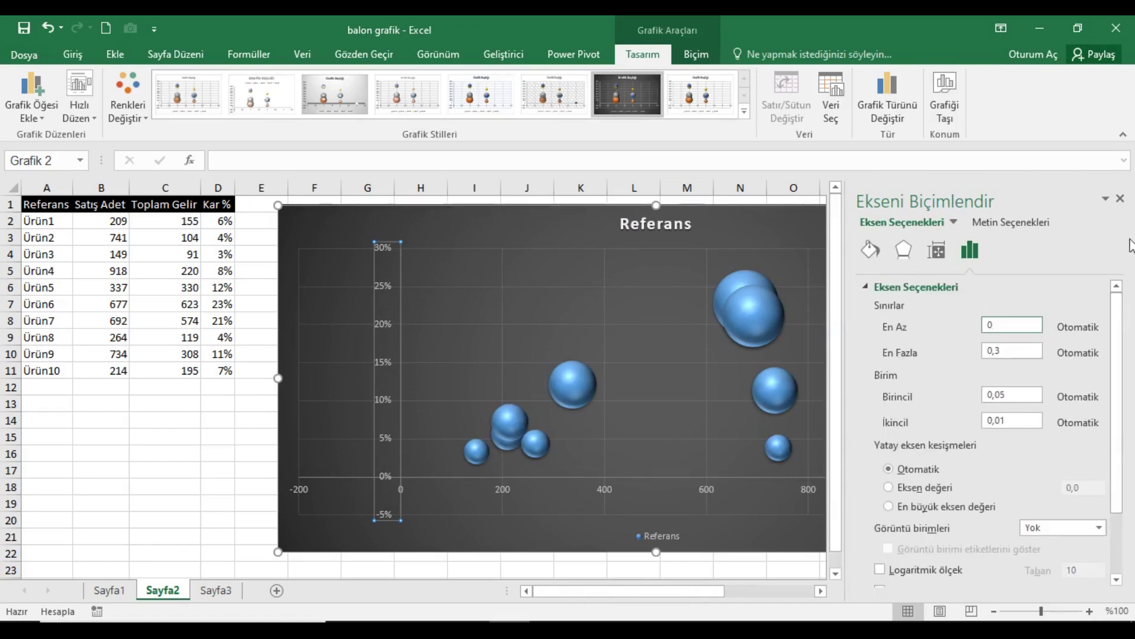
pyautogui.click(1000, 351)
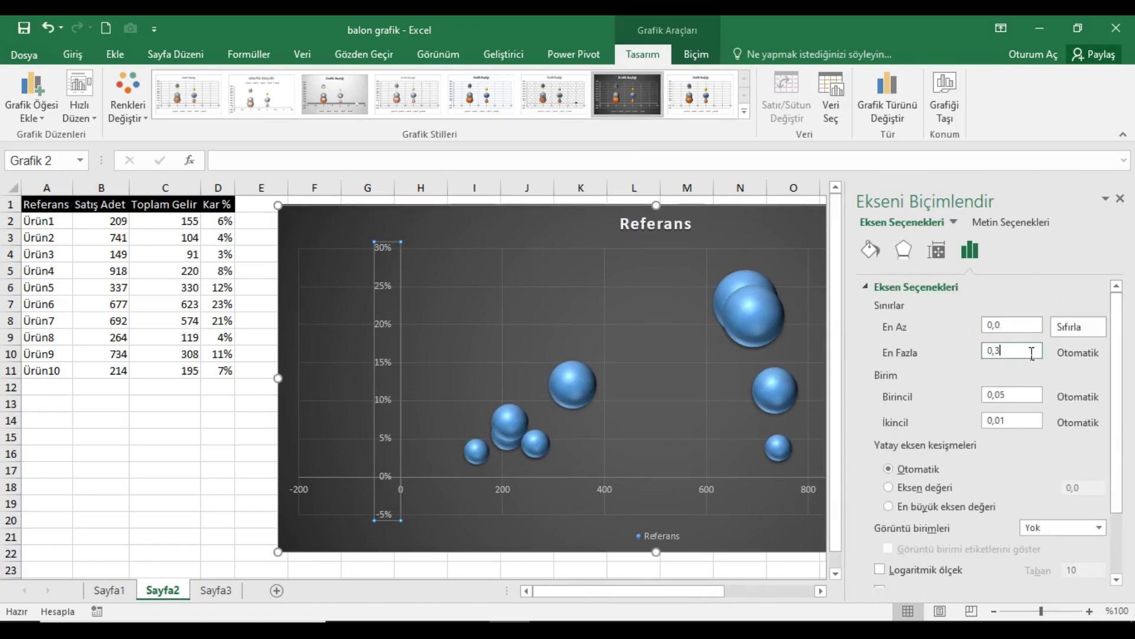
pyautogui.click(1120, 198)
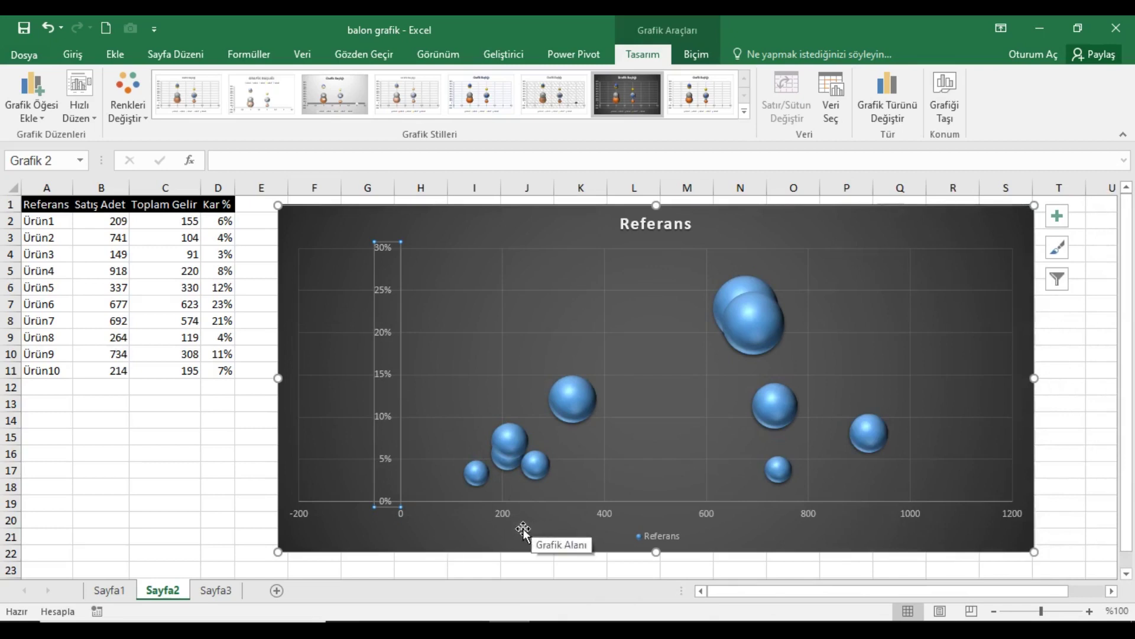
# Step: Change the horizontal Satış Adet axis minimum from -200 to 0
pyautogui.click(510, 516)
pyautogui.rightClick(508, 512)
pyautogui.click(532, 499)
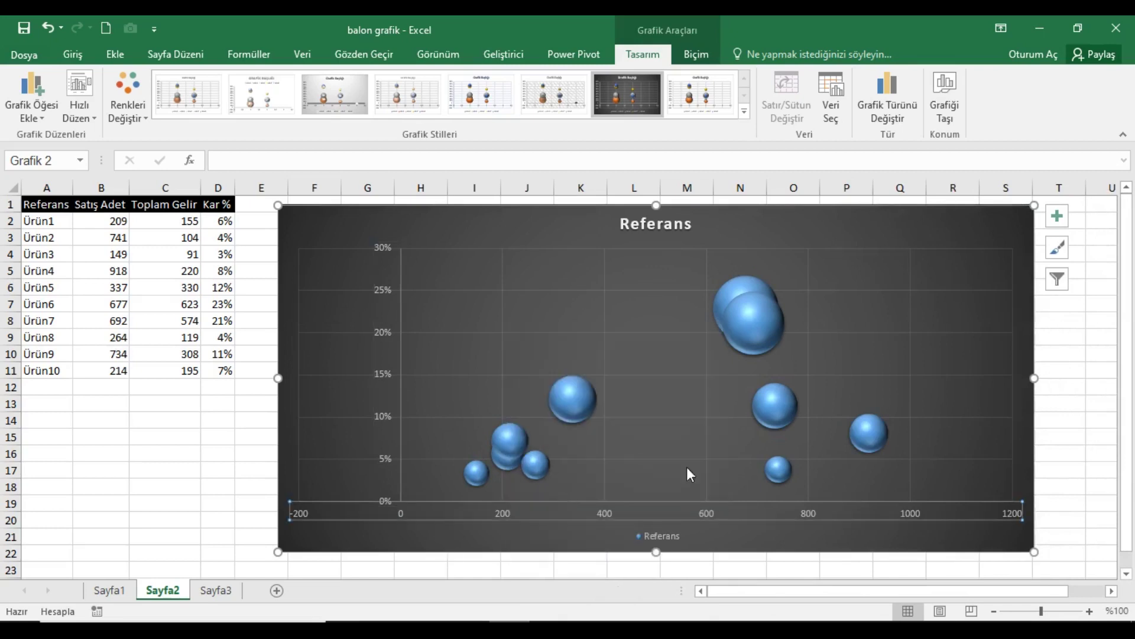
pyautogui.moveTo(1032, 330); pyautogui.dragTo(968, 328)
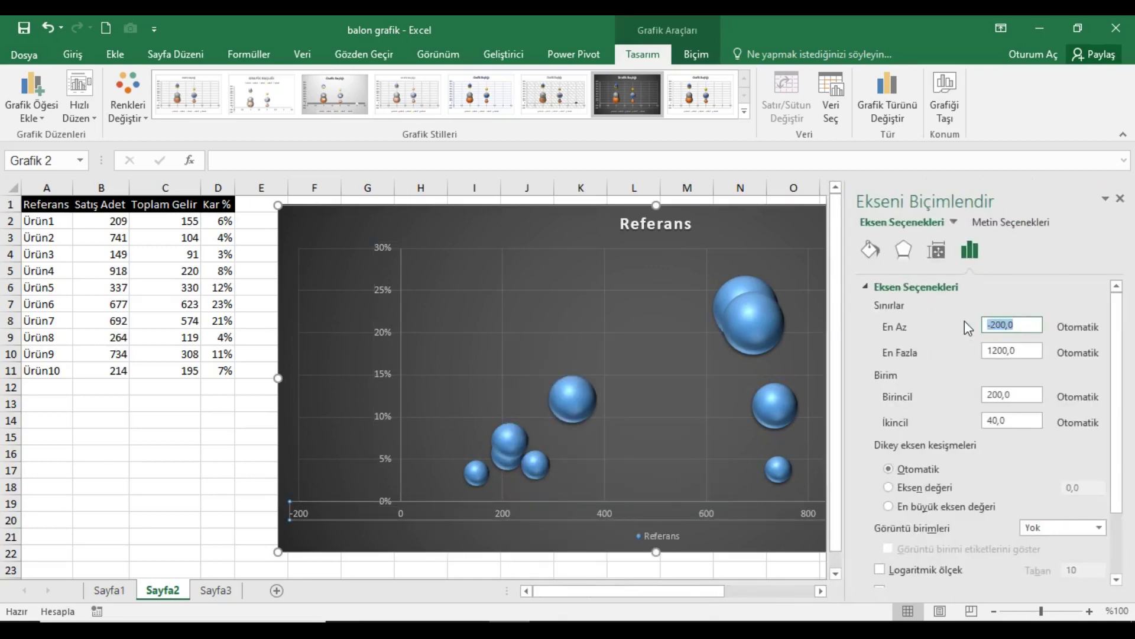
pyautogui.write('0')
pyautogui.press('Tab')
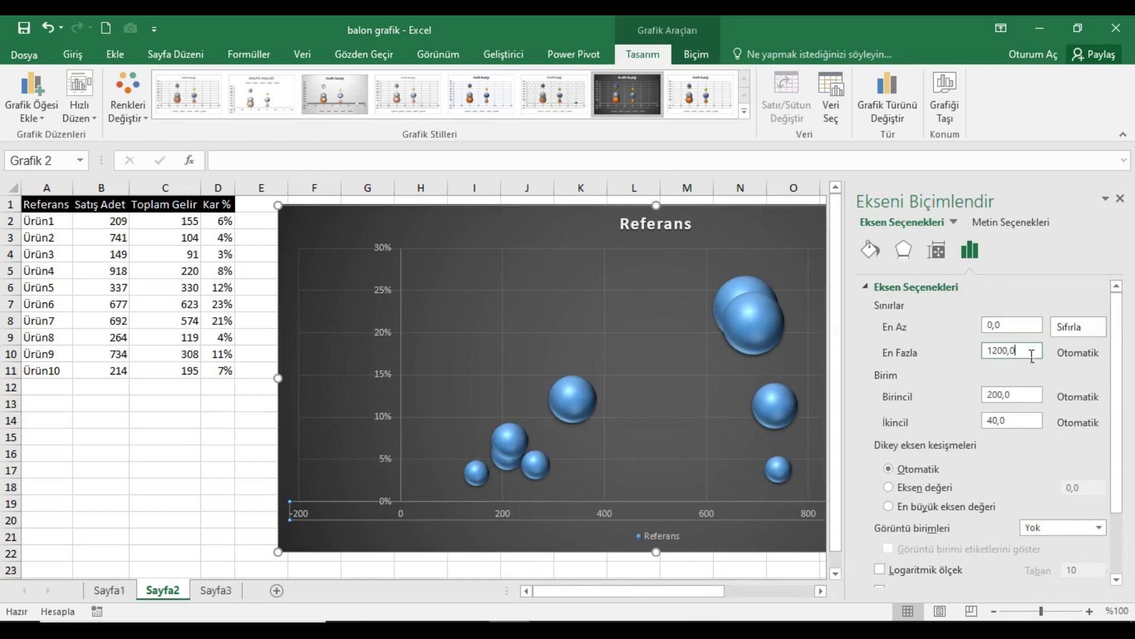
pyautogui.click(1119, 198)
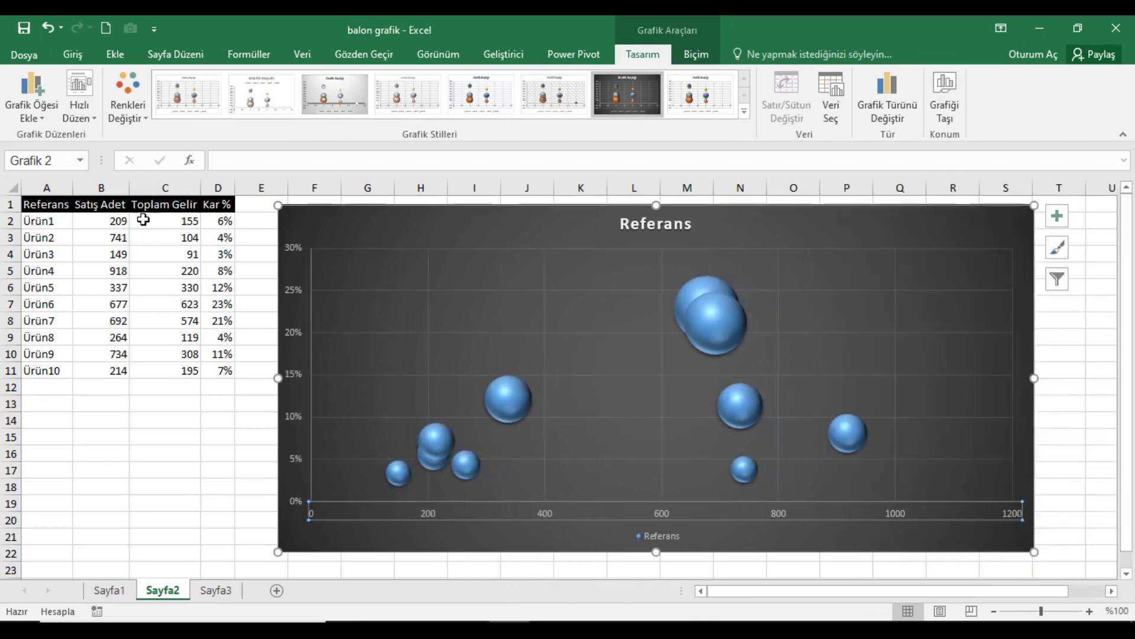
# Step: Delete the chart's Referans legend and its Referans title
pyautogui.click(63, 207)
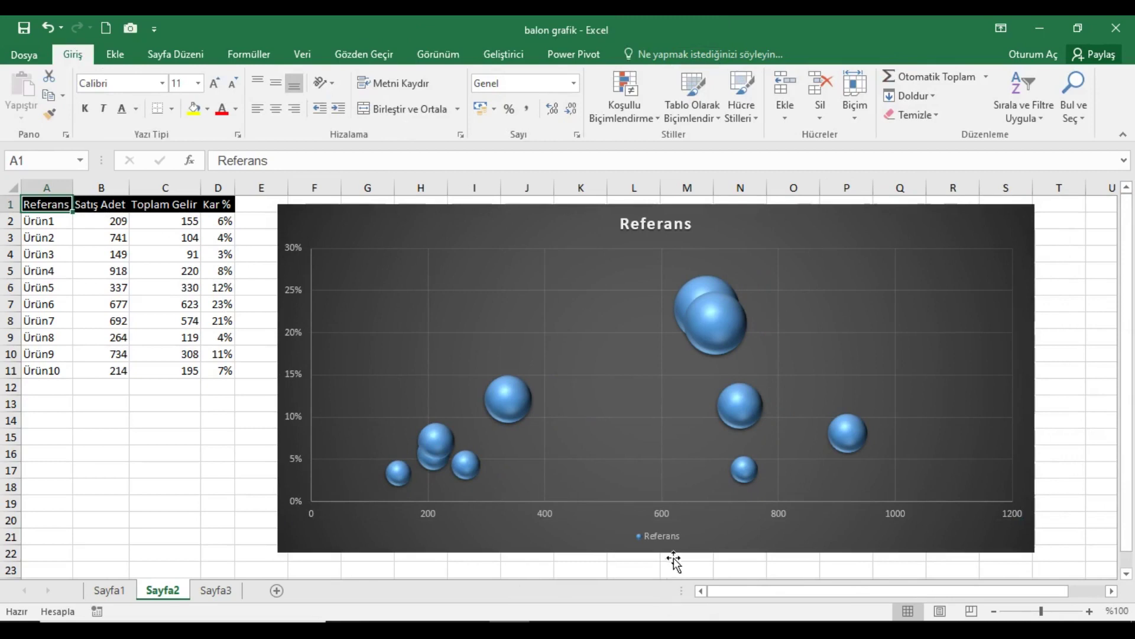
pyautogui.click(670, 544)
pyautogui.press('Delete')
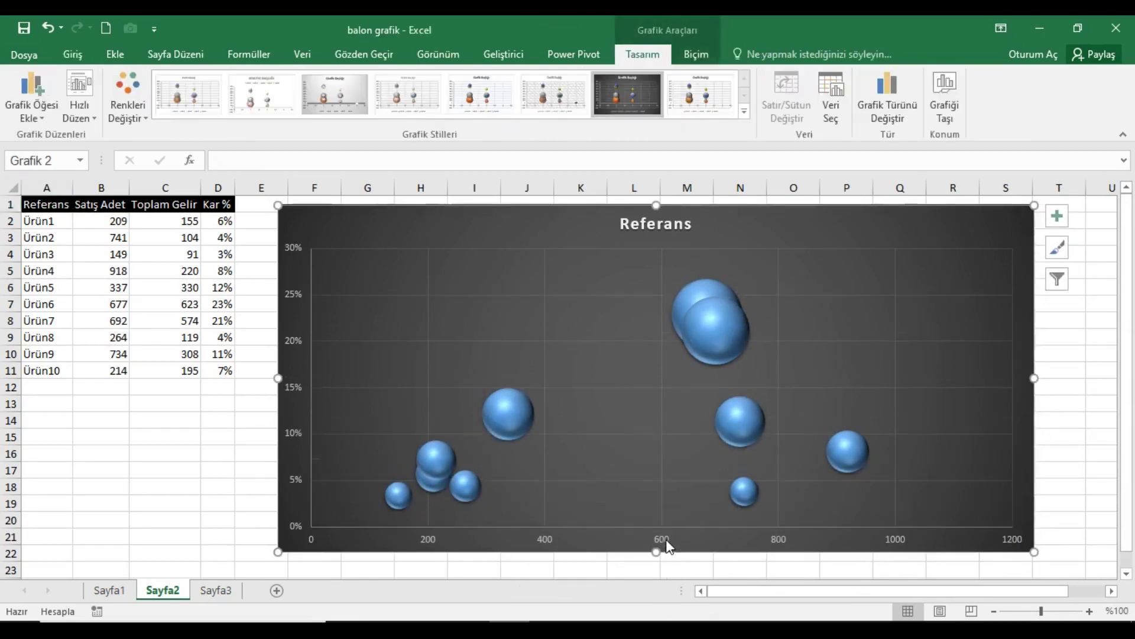
pyautogui.click(680, 234)
pyautogui.press('Delete')
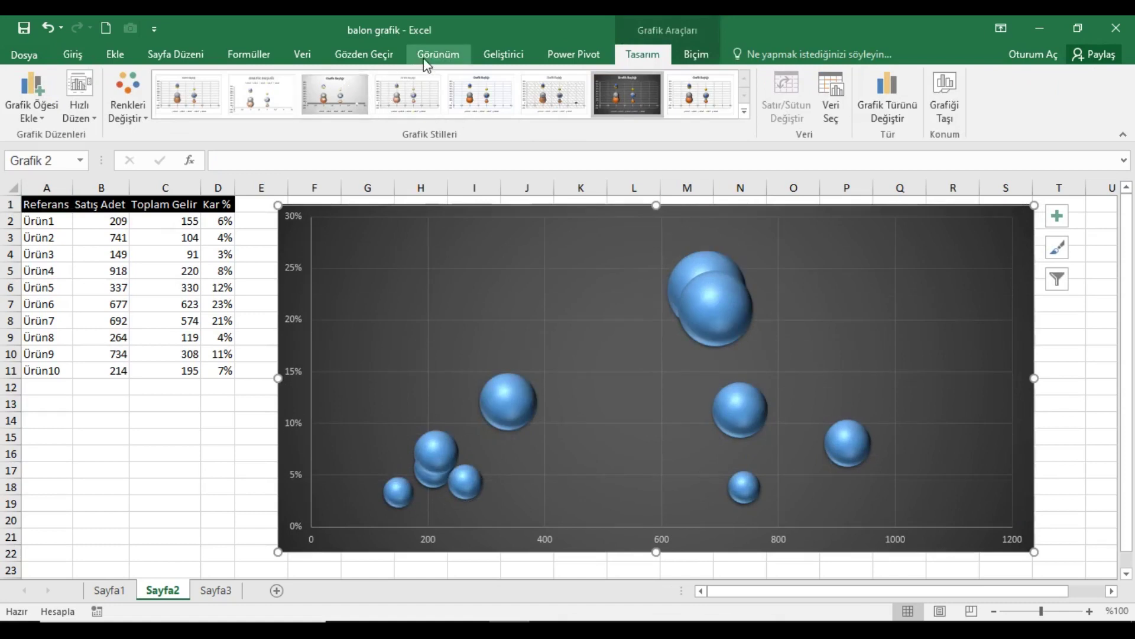
# Step: Turn off worksheet gridlines on Sayfa2 from the View tab
pyautogui.click(427, 59)
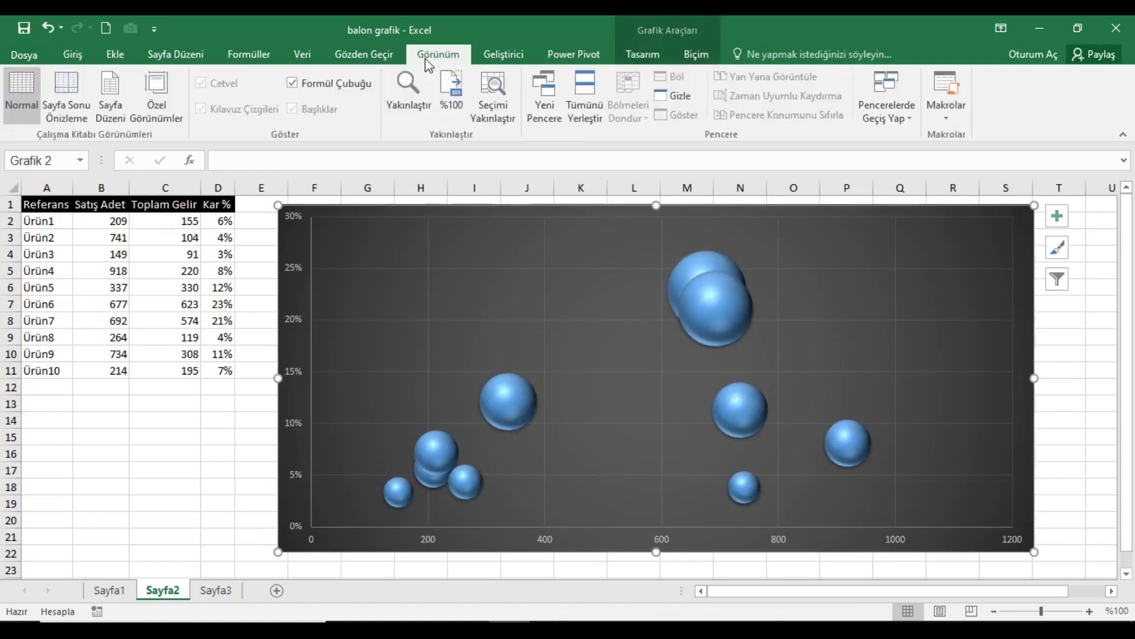
pyautogui.click(263, 219)
pyautogui.click(201, 109)
pyautogui.click(56, 213)
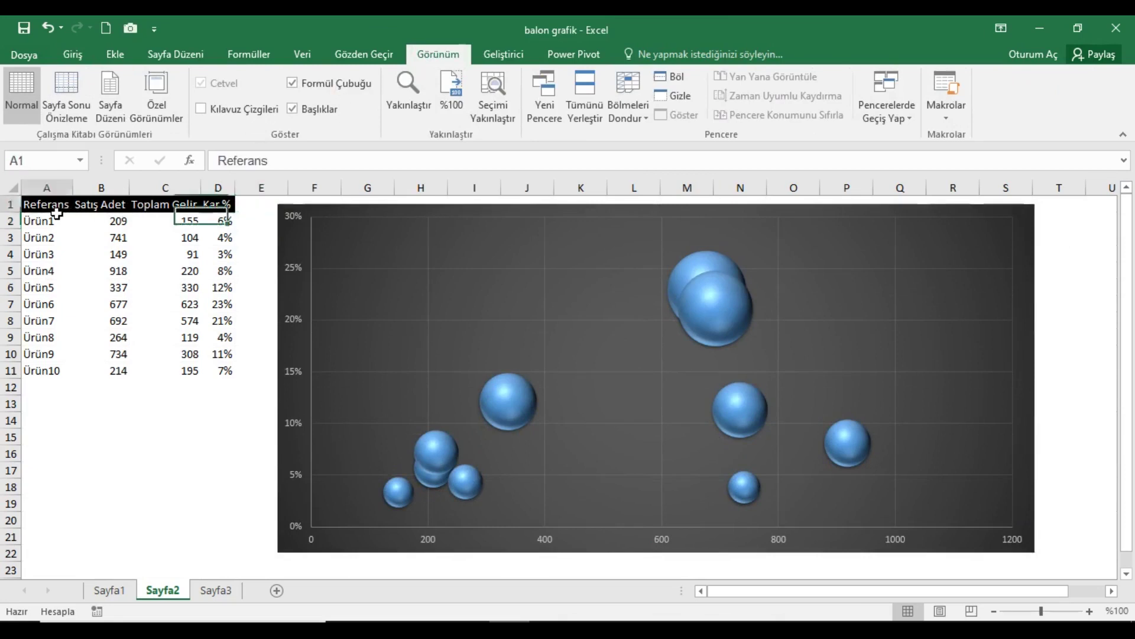
pyautogui.click(722, 296)
pyautogui.rightClick(722, 296)
# Step: Enable Vary colors by point in the series fill so each bubble differs
pyautogui.click(786, 453)
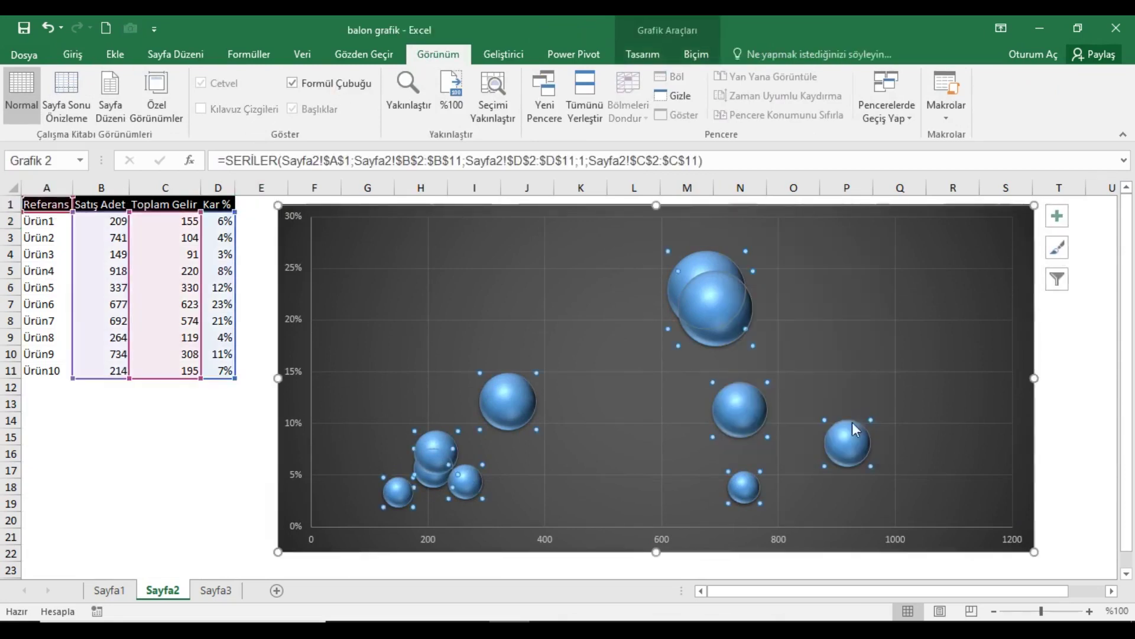
pyautogui.click(870, 249)
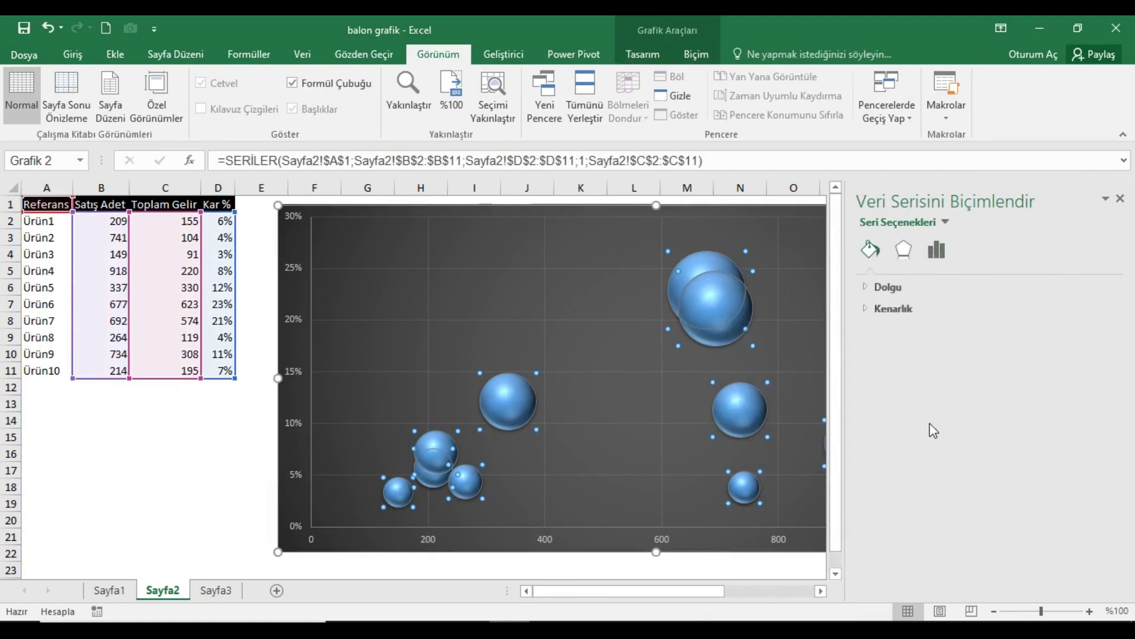
pyautogui.click(868, 289)
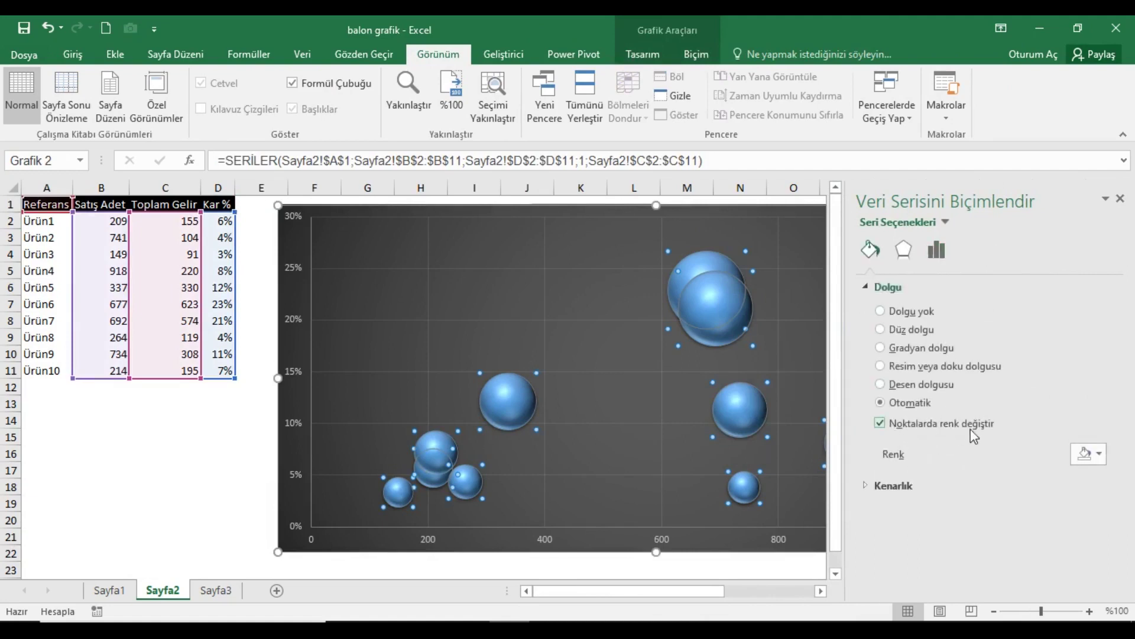
pyautogui.click(1121, 197)
pyautogui.click(65, 211)
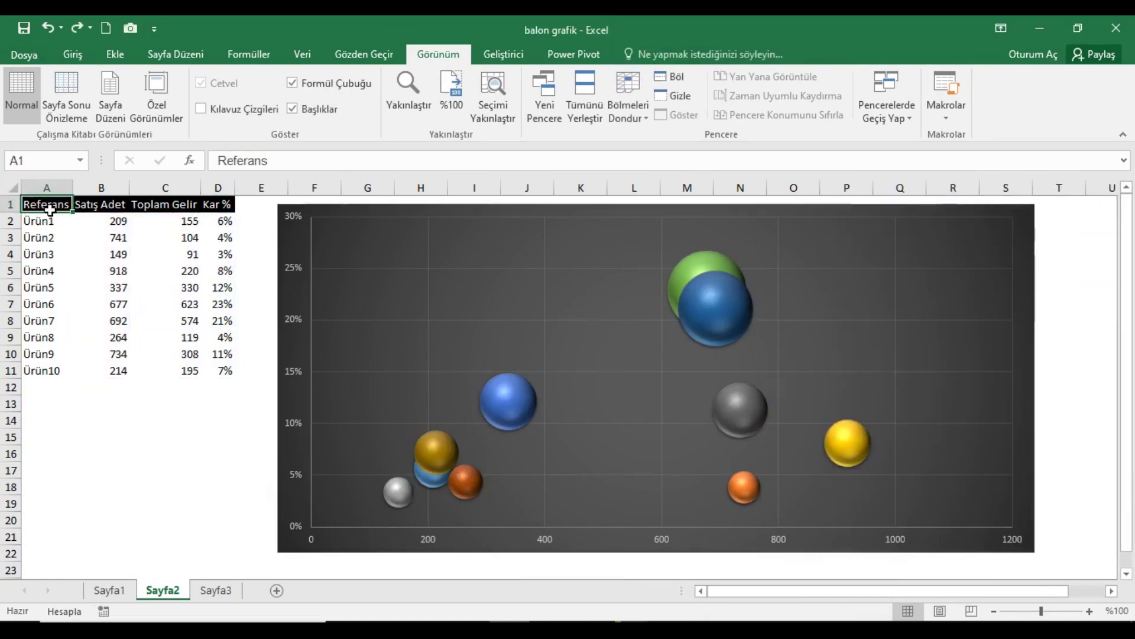
# Step: Add Kar % data labels to every bubble
pyautogui.click(711, 304)
pyautogui.rightClick(711, 302)
pyautogui.click(949, 411)
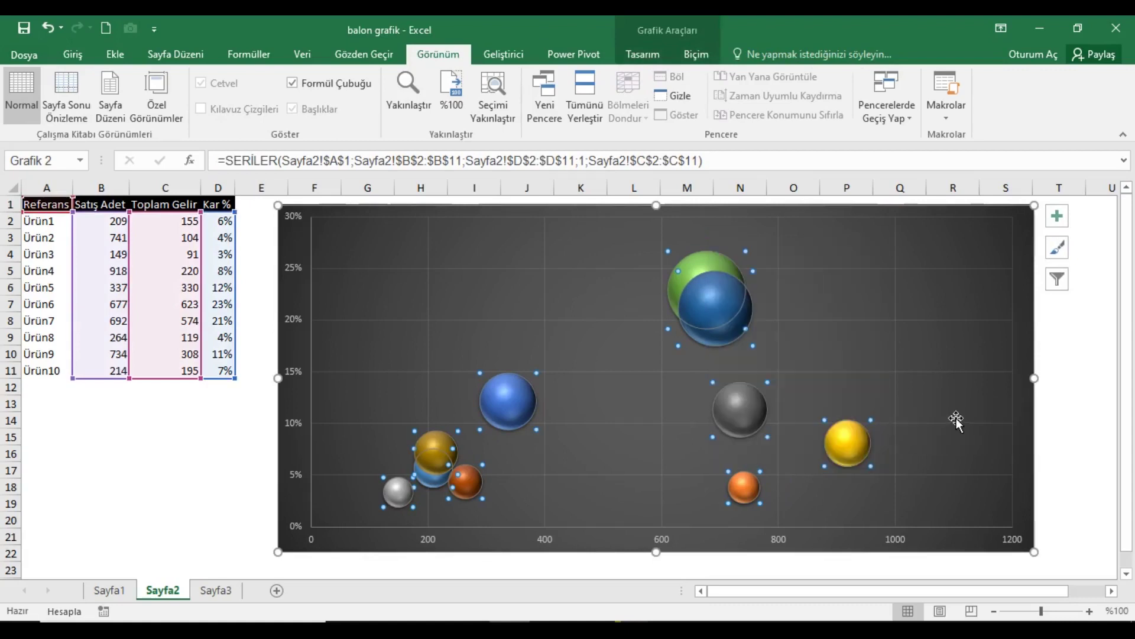
pyautogui.click(769, 293)
pyautogui.rightClick(764, 290)
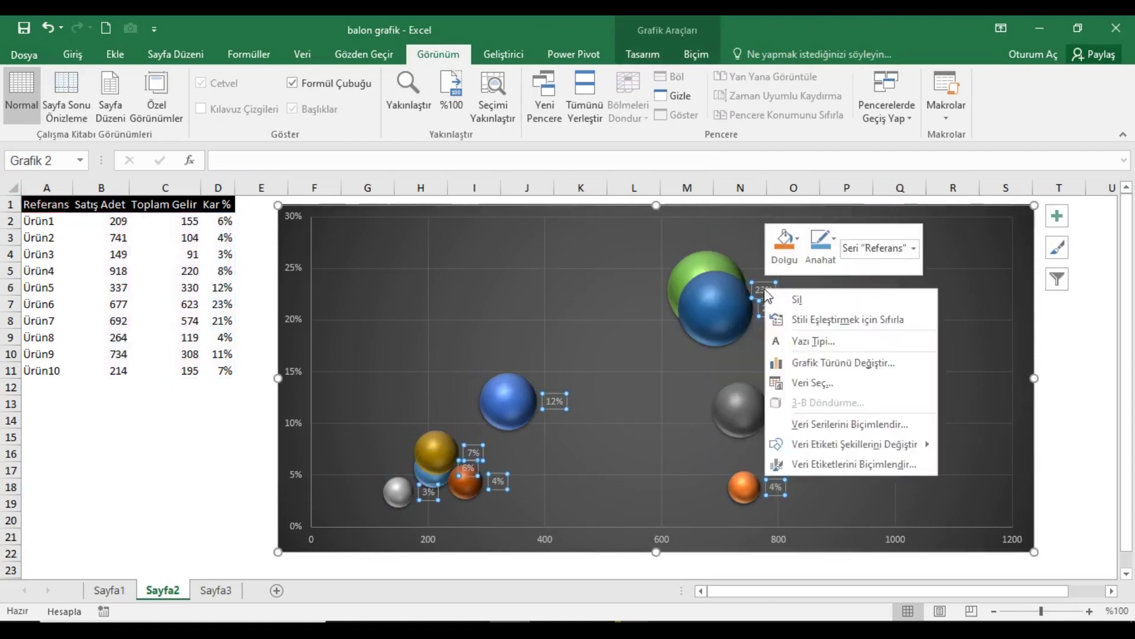
# Step: Show product names A2:A11 as labels instead of percentages, centred on the bubbles
pyautogui.click(817, 463)
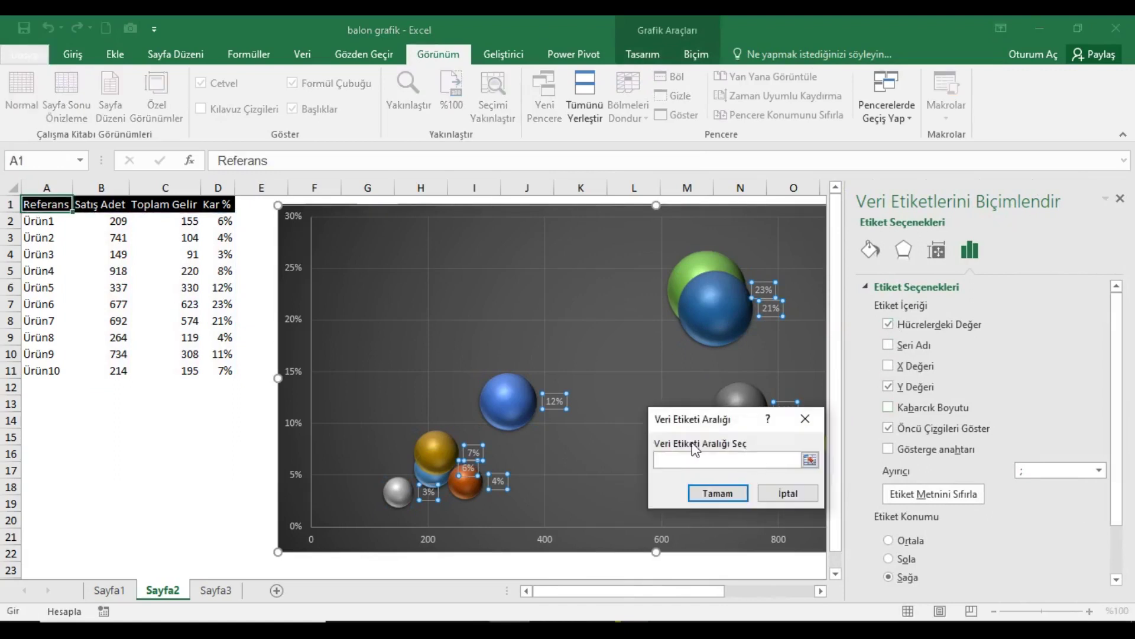
pyautogui.moveTo(59, 222); pyautogui.dragTo(59, 370)
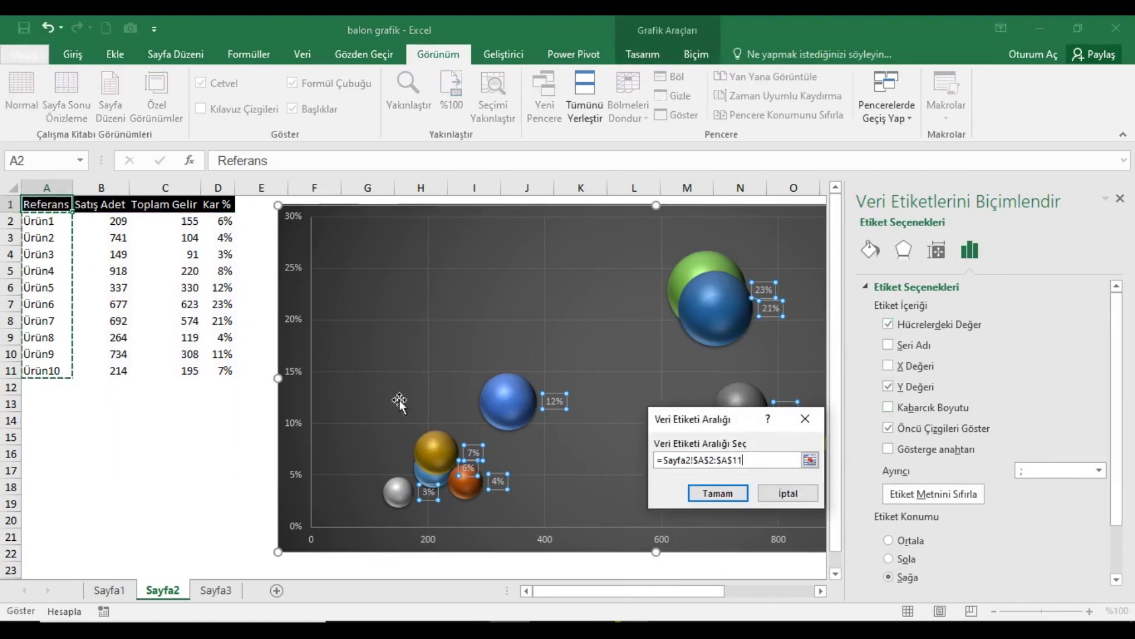
pyautogui.press('Return')
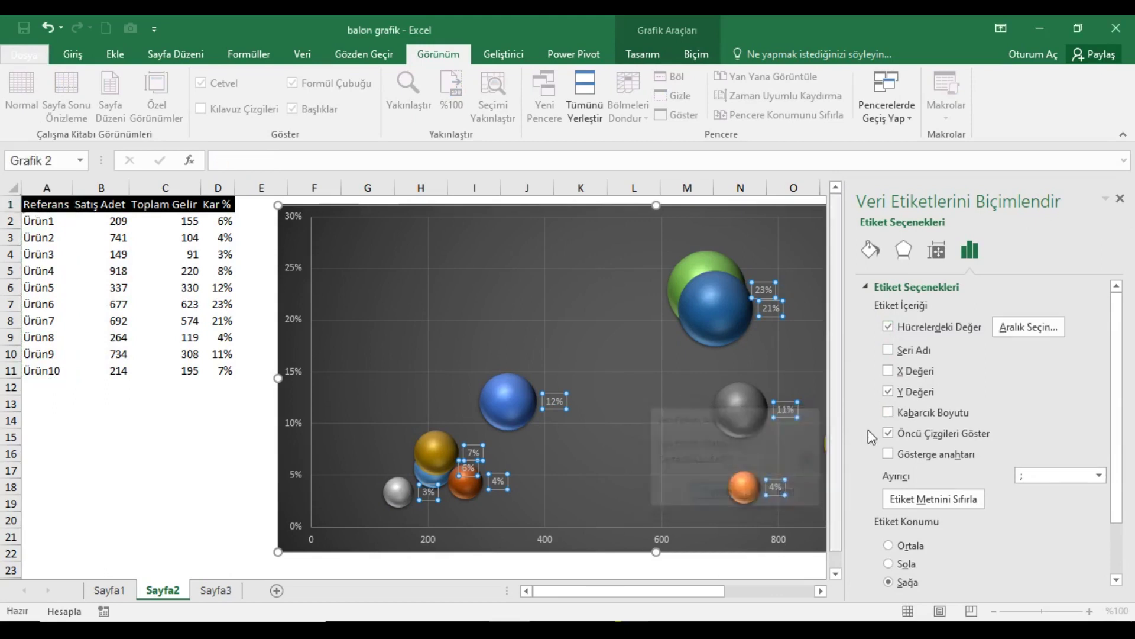
pyautogui.click(888, 391)
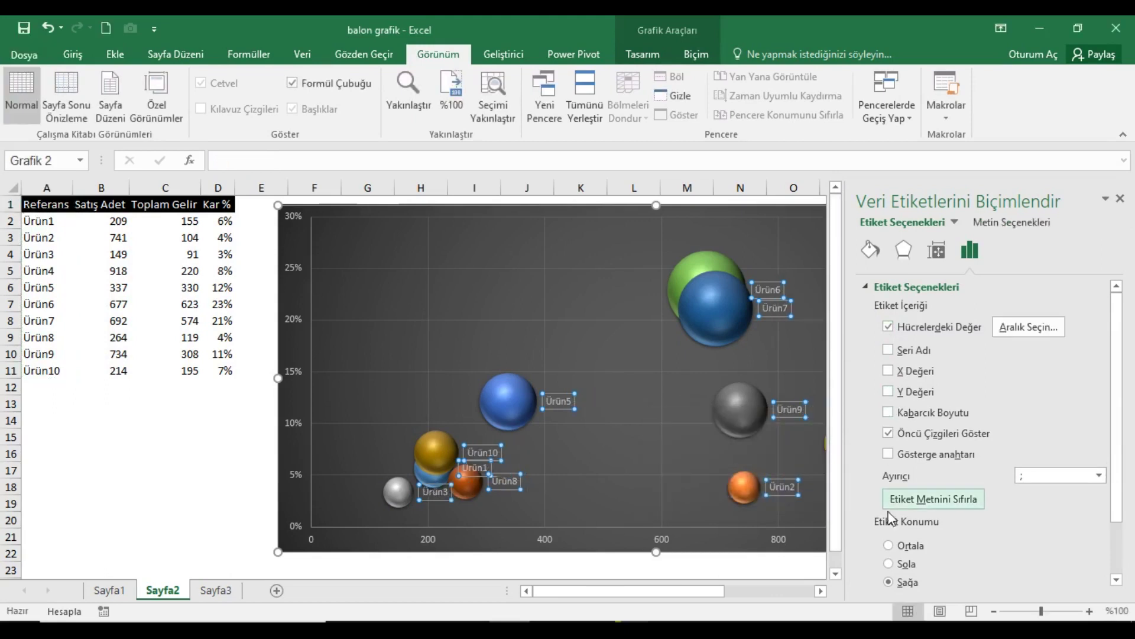
pyautogui.click(889, 544)
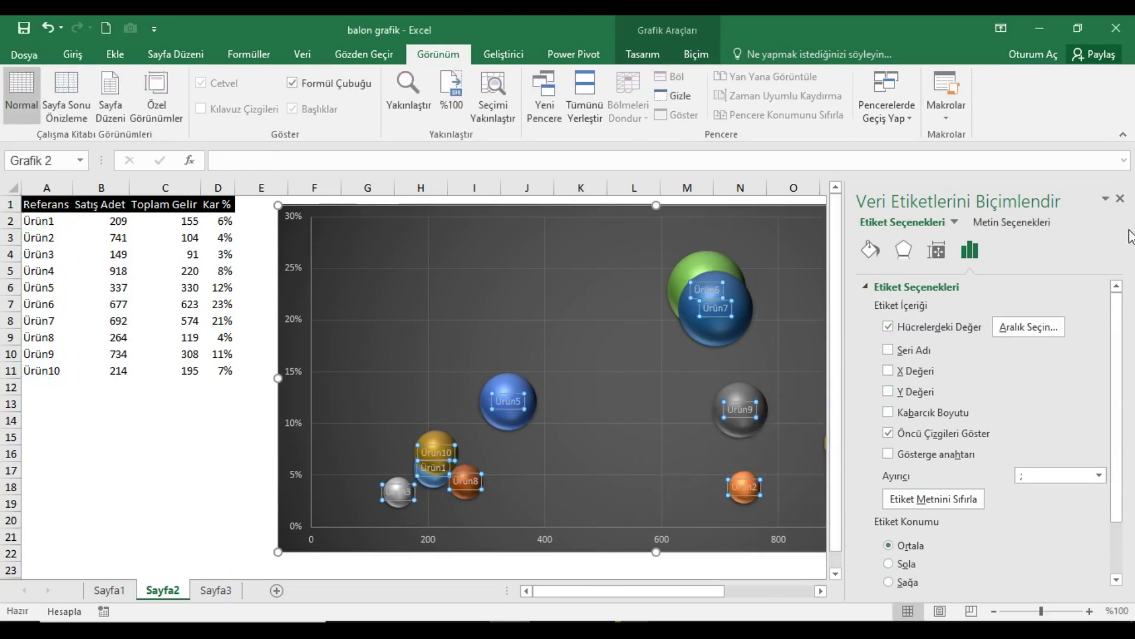
pyautogui.click(1120, 199)
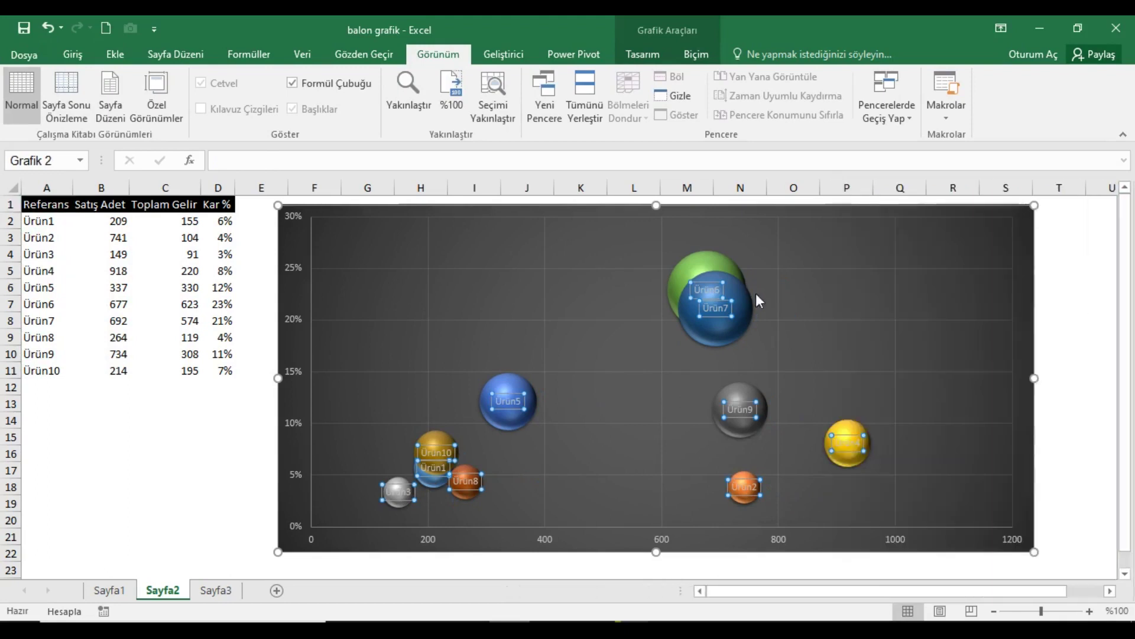
# Step: Make the bubble labels bold, size 10 and white
pyautogui.click(73, 54)
pyautogui.click(86, 109)
pyautogui.click(215, 83)
pyautogui.click(237, 110)
pyautogui.click(223, 165)
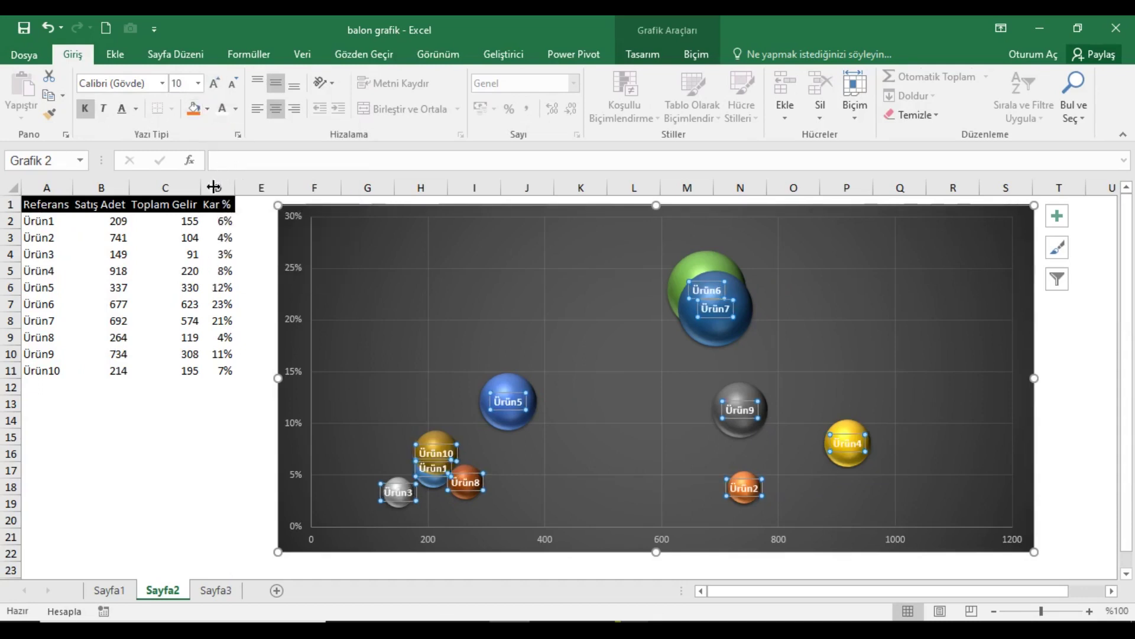
pyautogui.click(53, 208)
pyautogui.click(124, 224)
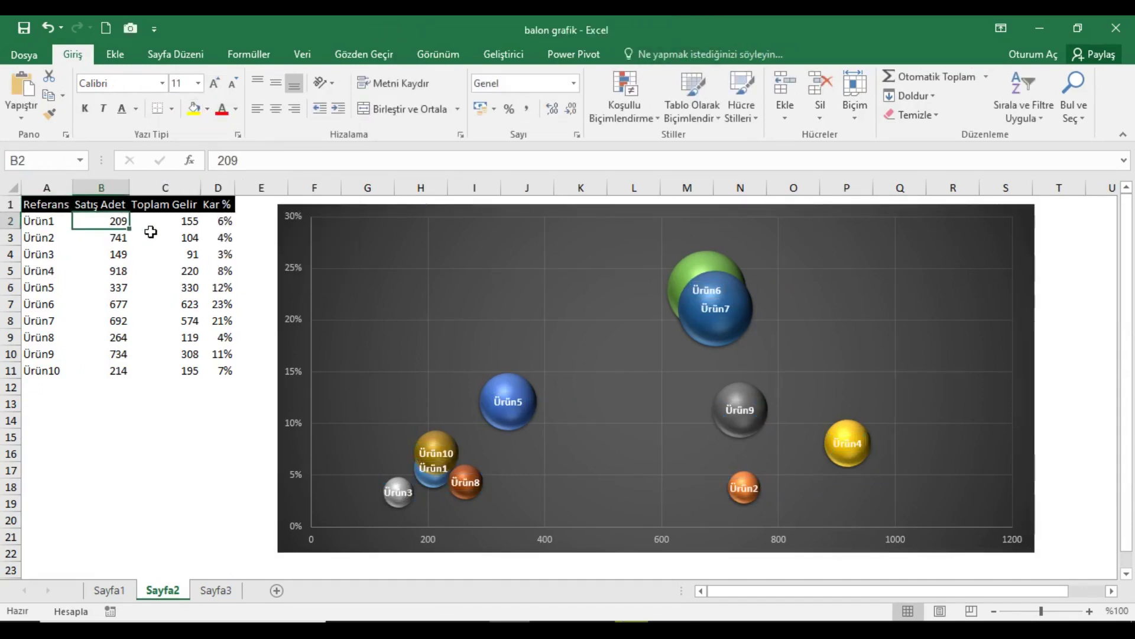
# Step: Enter =RASTGELEARADA(100;1000) in B2 for a random sales count
pyautogui.write('=rastgelea')
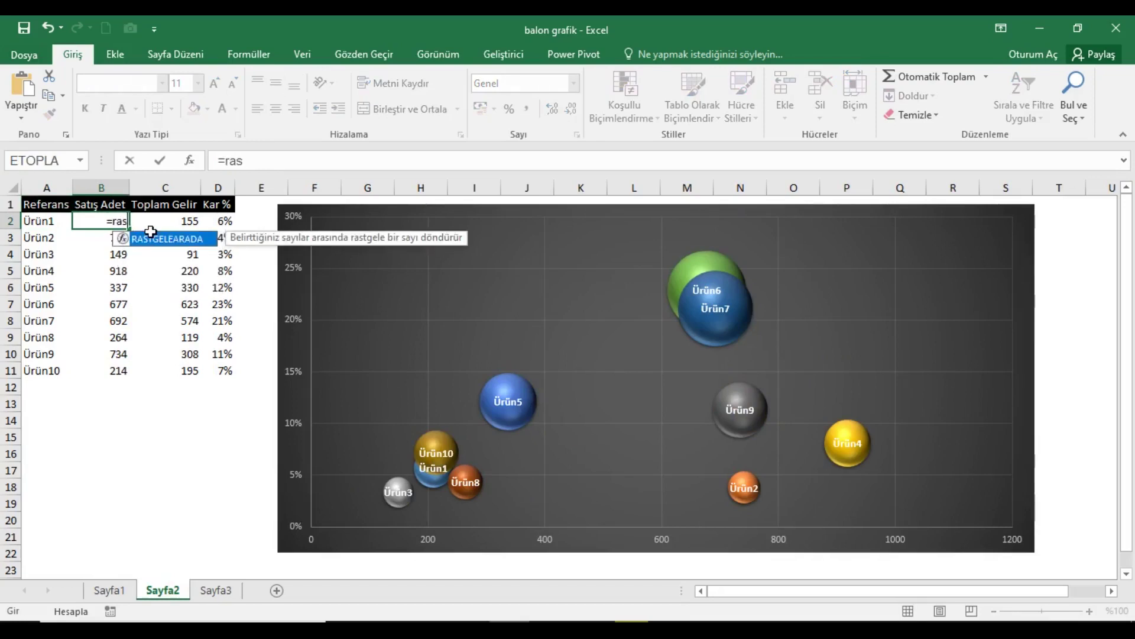
pyautogui.press('Tab')
pyautogui.write('100;1000)')
pyautogui.press('Return')
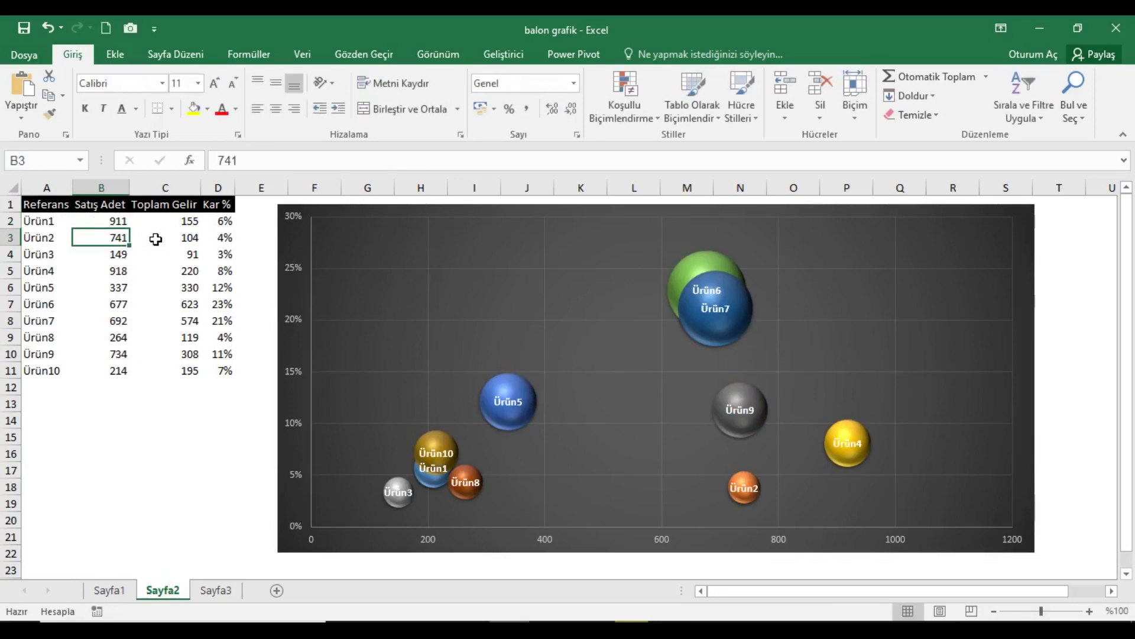
pyautogui.click(186, 226)
# Step: Enter =RASTGELEARADA(10;100)/100 in E2 for a random rate
pyautogui.click(256, 226)
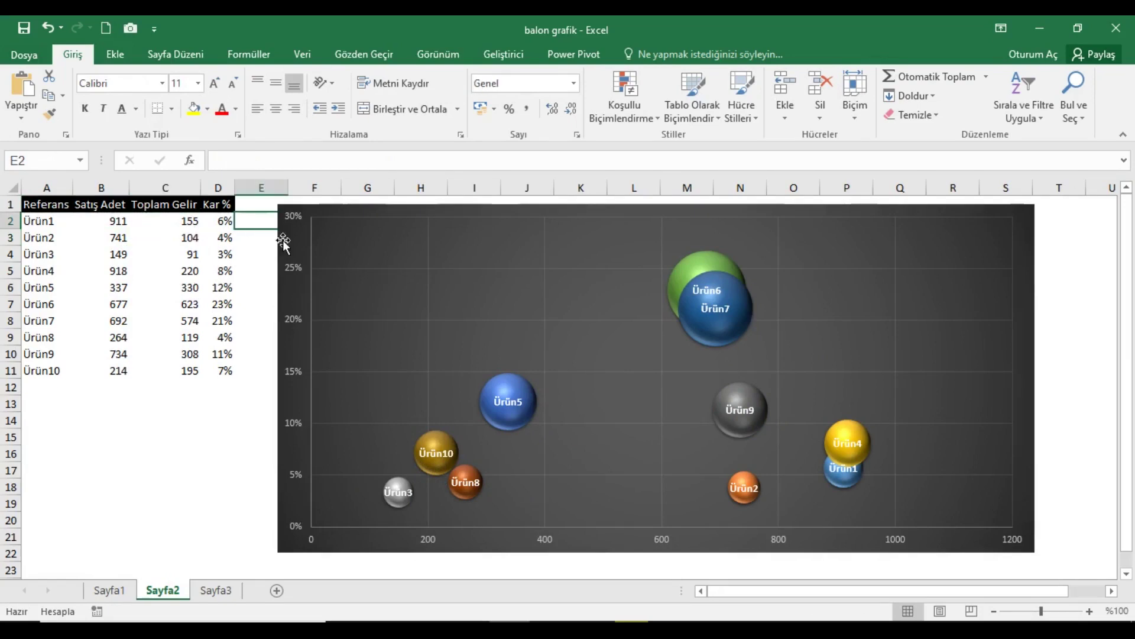
pyautogui.write('=')
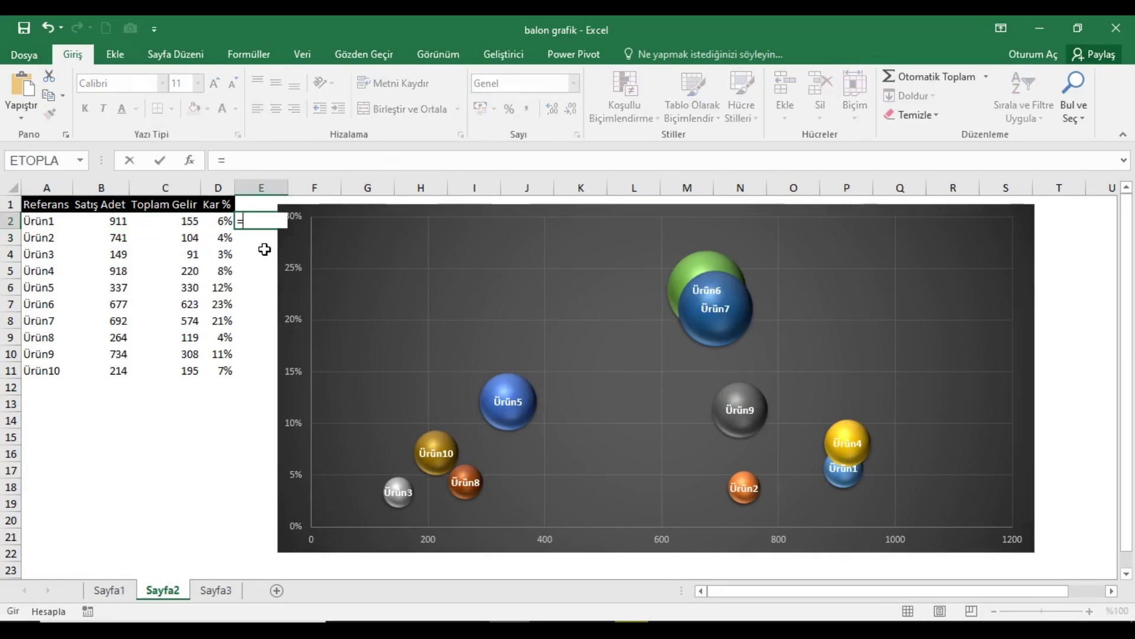
pyautogui.write('ras')
pyautogui.press('Tab')
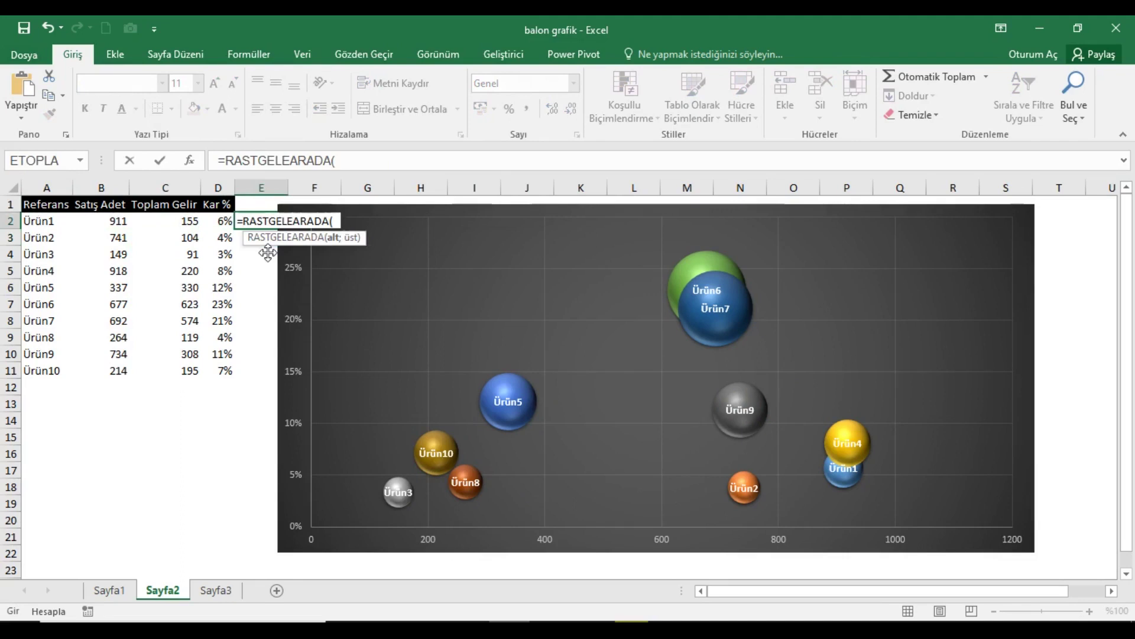
pyautogui.write('10;100')
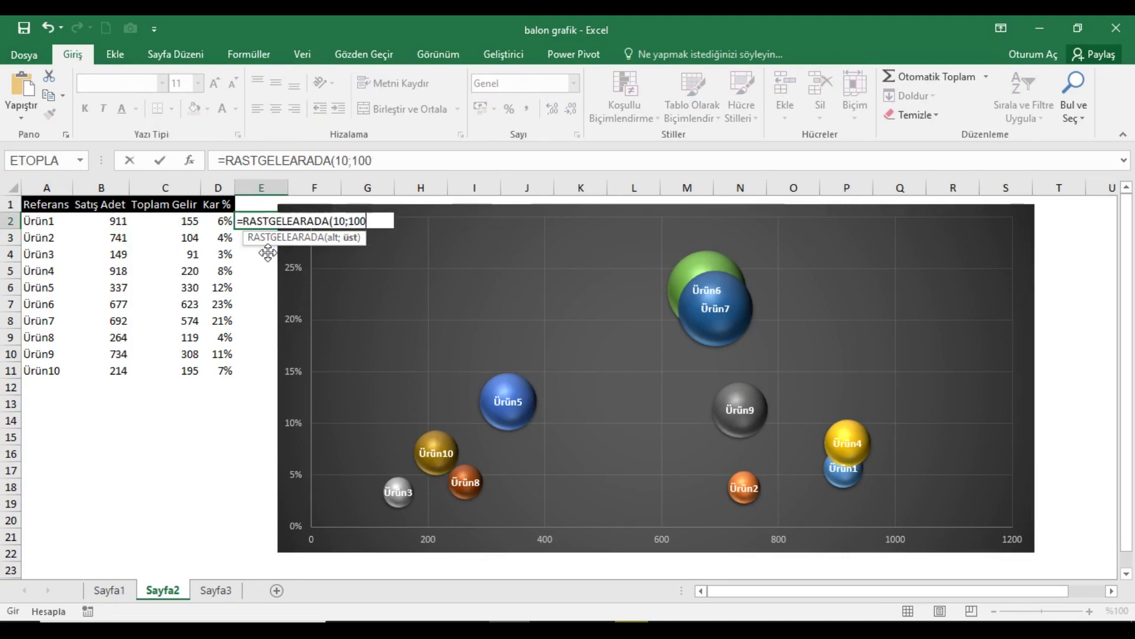
pyautogui.write(')/100')
pyautogui.press('Return')
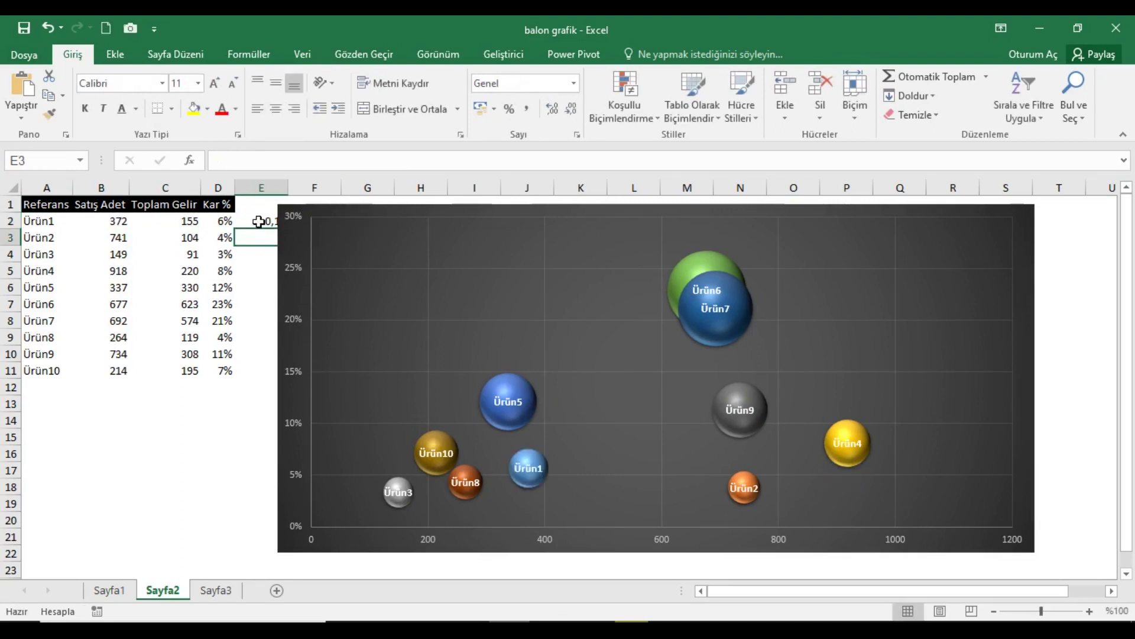
# Step: Shift the bubble chart slightly to the right, clear of column E
pyautogui.click(259, 221)
pyautogui.click(371, 222)
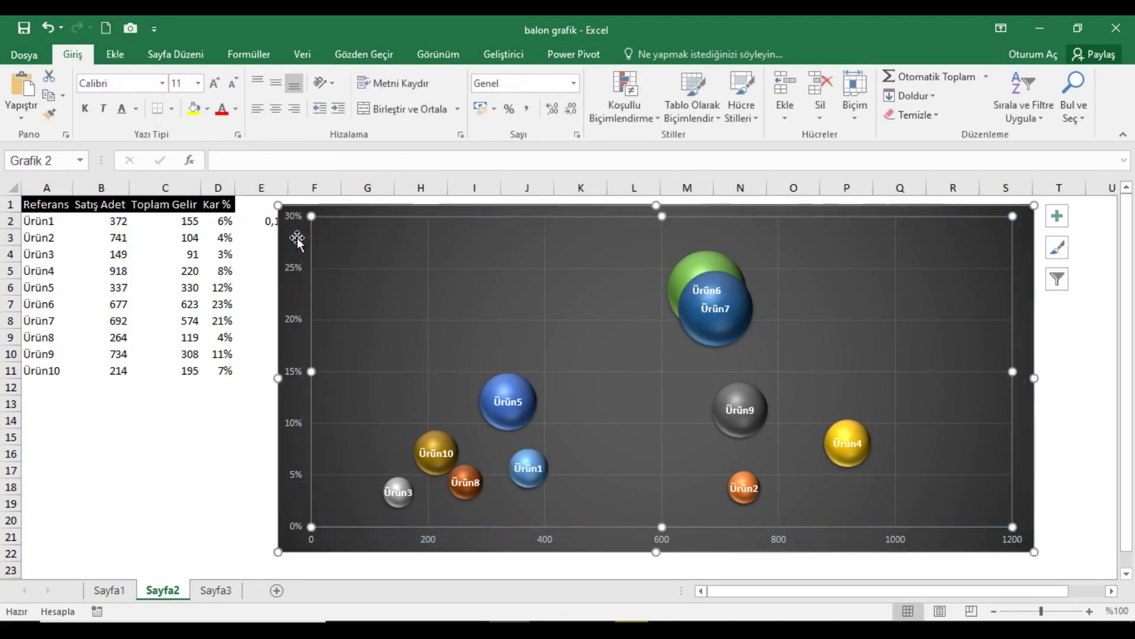
pyautogui.moveTo(314, 218)
pyautogui.mouseDown()
pyautogui.moveTo(327, 220)
pyautogui.moveTo(294, 377)
pyautogui.mouseUp()
pyautogui.click(274, 223)
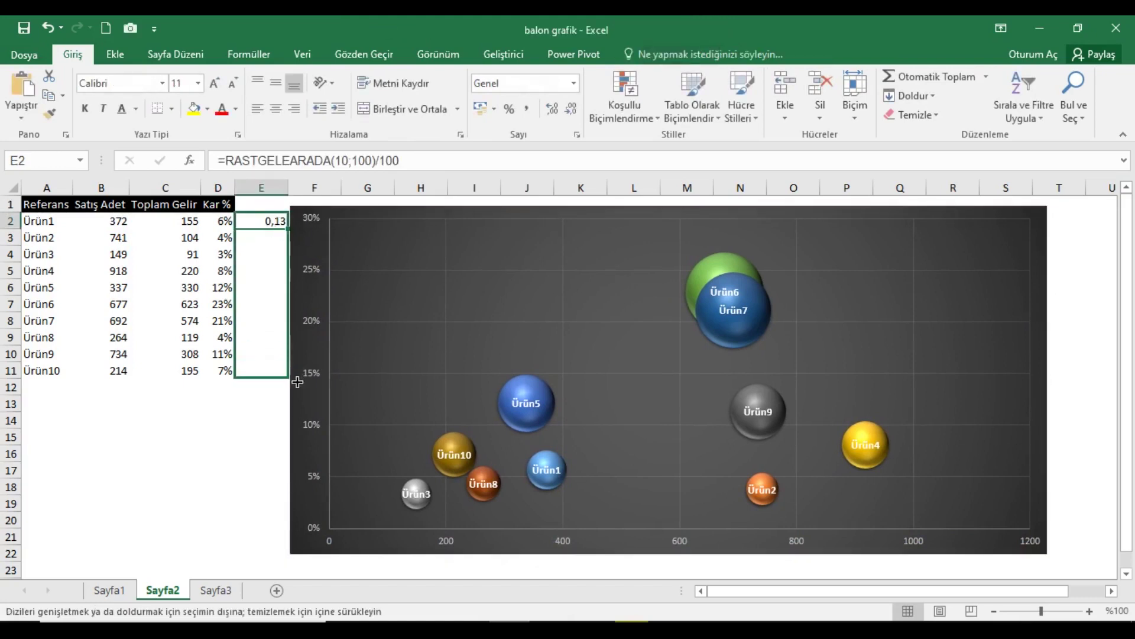
pyautogui.click(180, 228)
# Step: Enter the revenue formula =B2*E2 in C2
pyautogui.write('=')
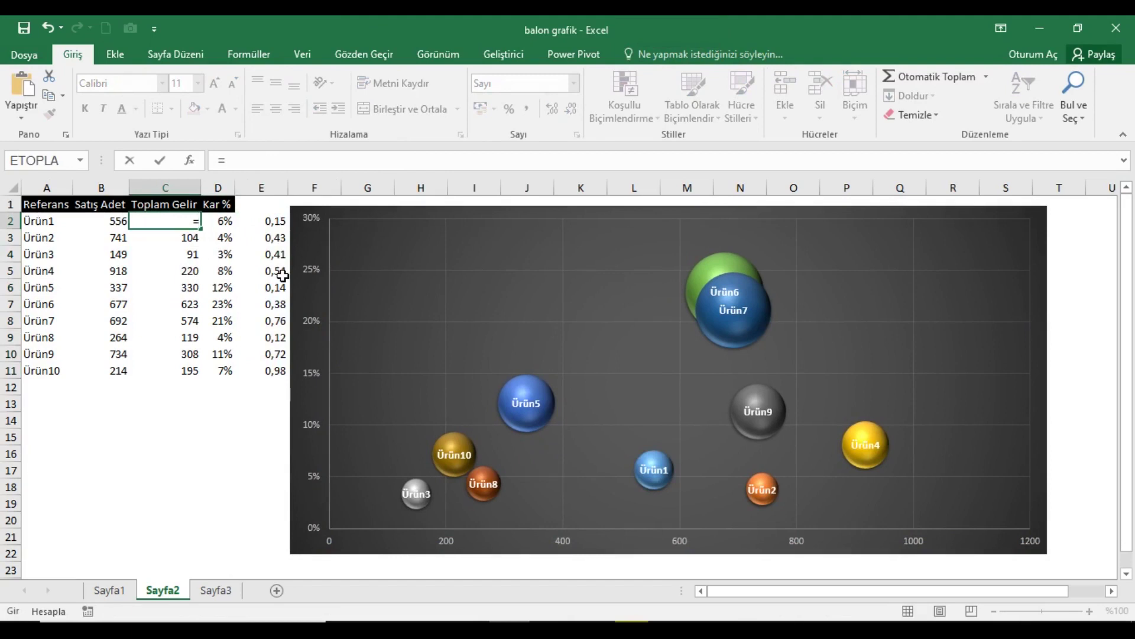
pyautogui.press('Left')
pyautogui.write('*')
pyautogui.press('Right')
pyautogui.press('Right')
pyautogui.press('Tab')
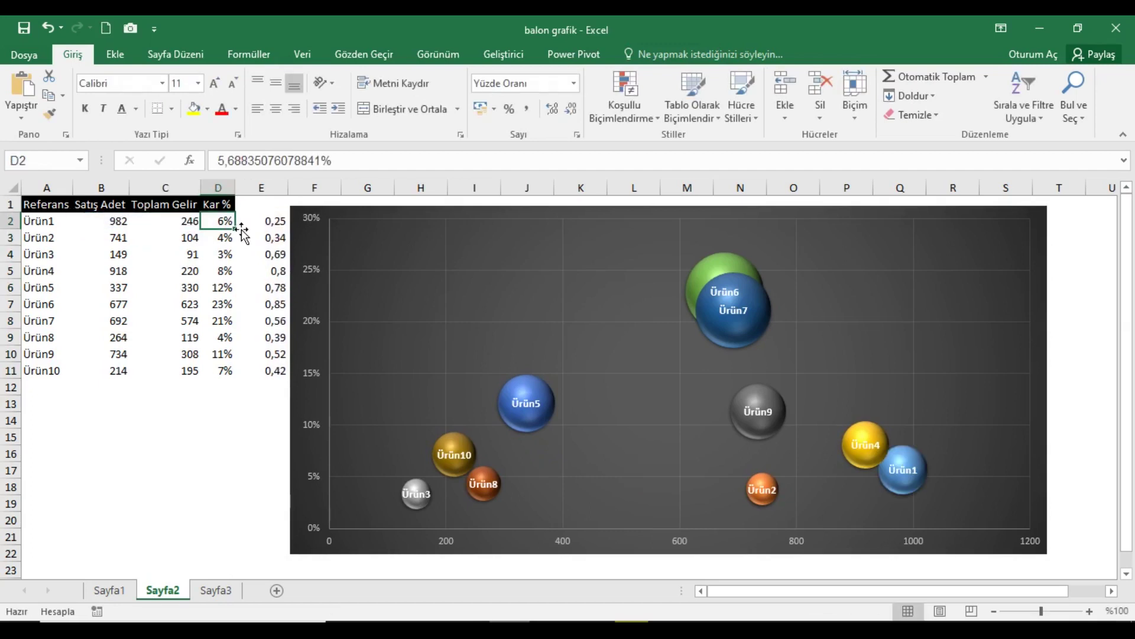
# Step: Enter the Kar % formula =C2/TOPLA($C$2:$C$11) in D2
pyautogui.write('=')
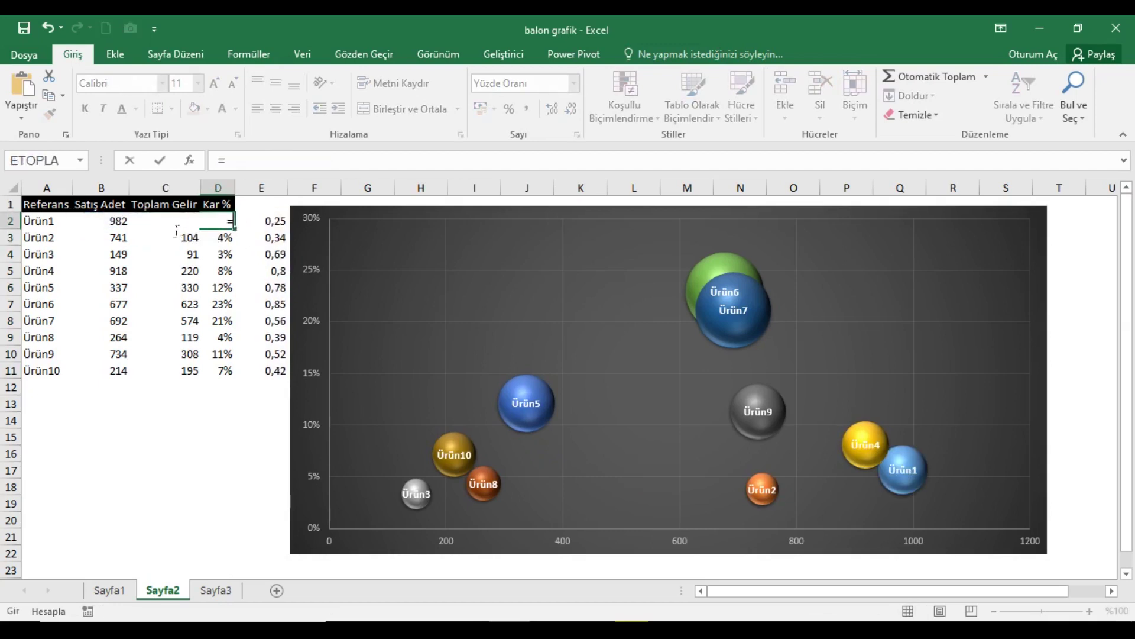
pyautogui.click(184, 254)
pyautogui.press('Up')
pyautogui.press('Up')
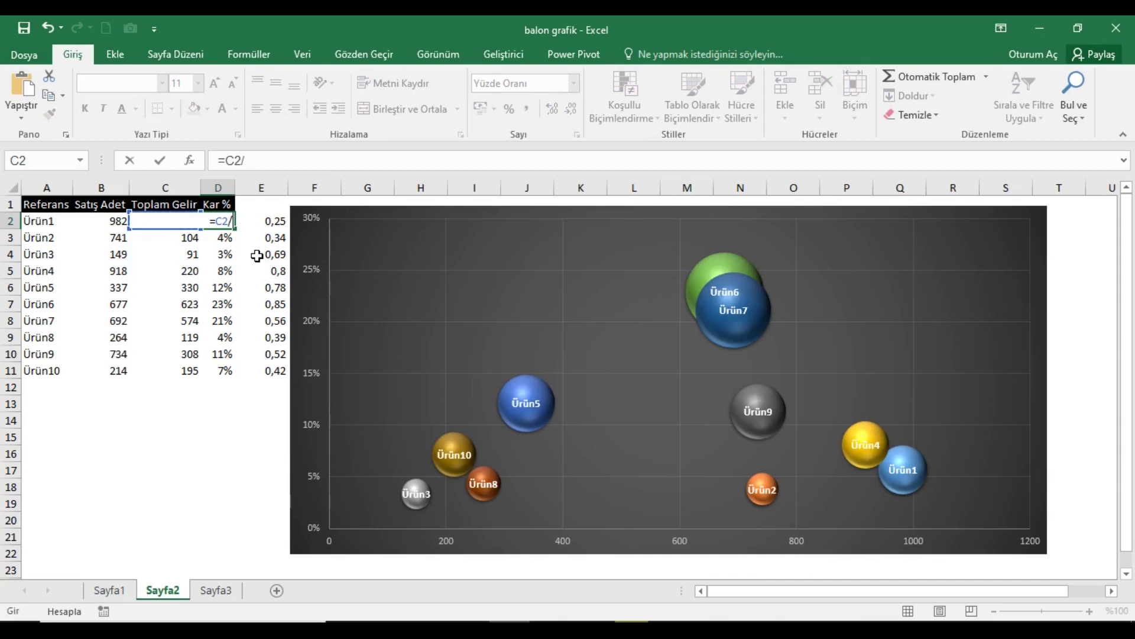
pyautogui.write('top')
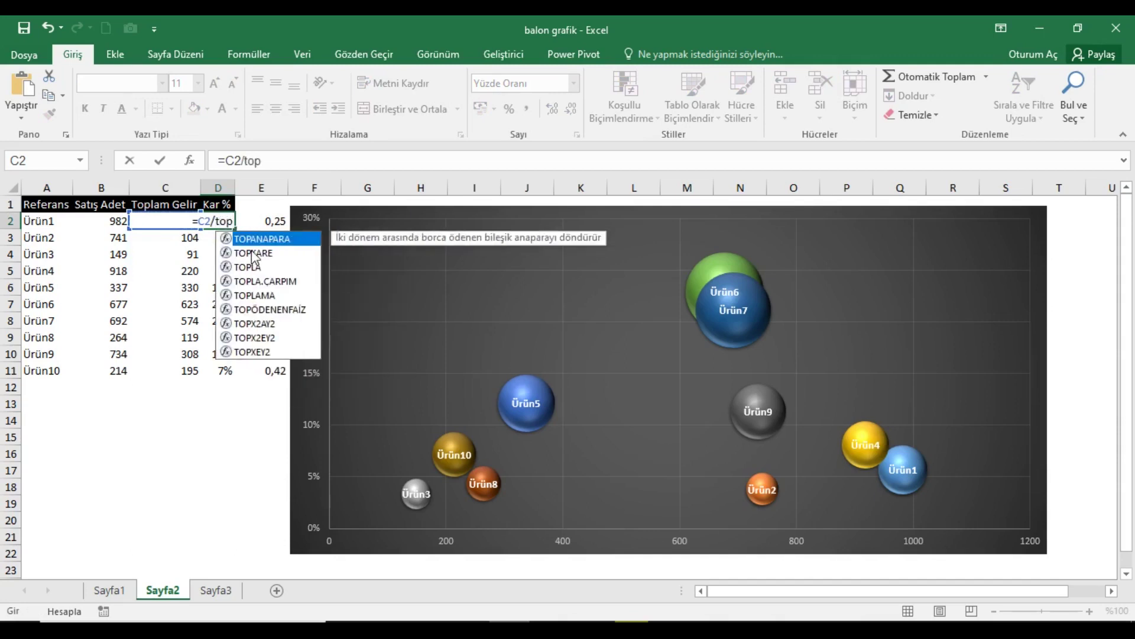
pyautogui.doubleClick(248, 266)
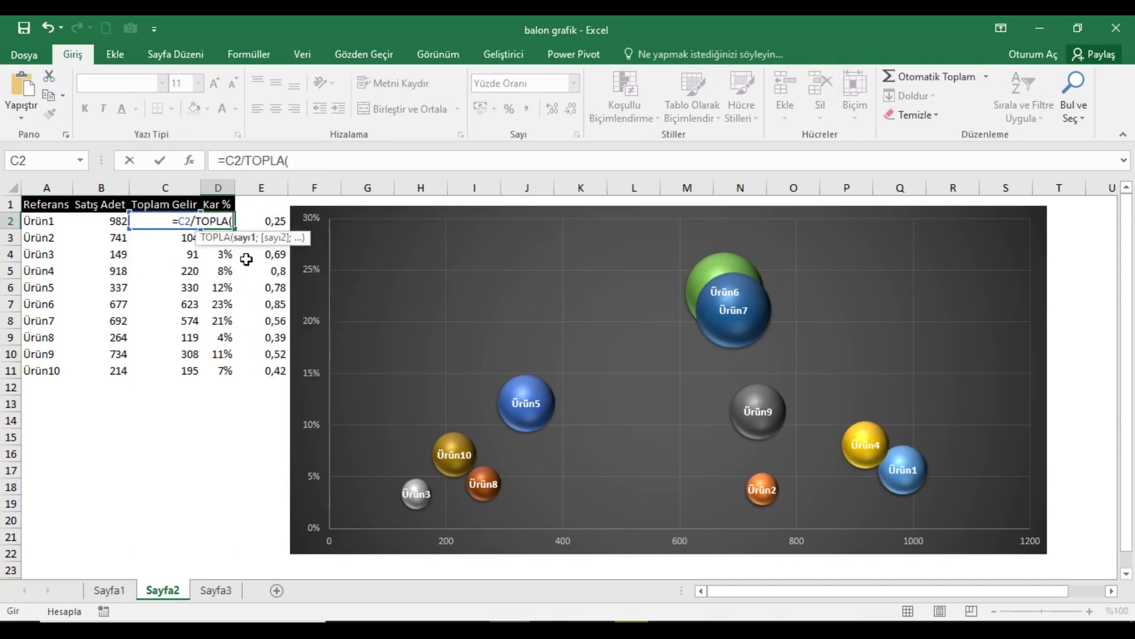
pyautogui.click(172, 240)
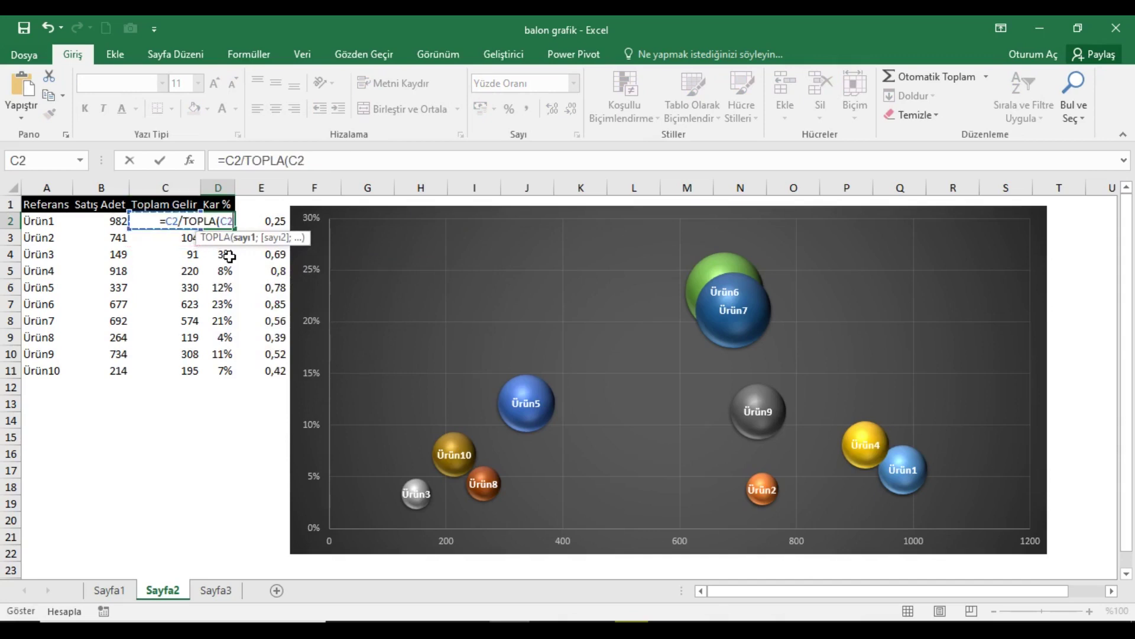
pyautogui.moveTo(172, 222); pyautogui.dragTo(177, 288)
pyautogui.hotkey('shift', 'Down')
pyautogui.hotkey('shift', 'Down')
pyautogui.hotkey('shift', 'Down')
pyautogui.hotkey('shift', 'Down')
pyautogui.hotkey('shift', 'Down')
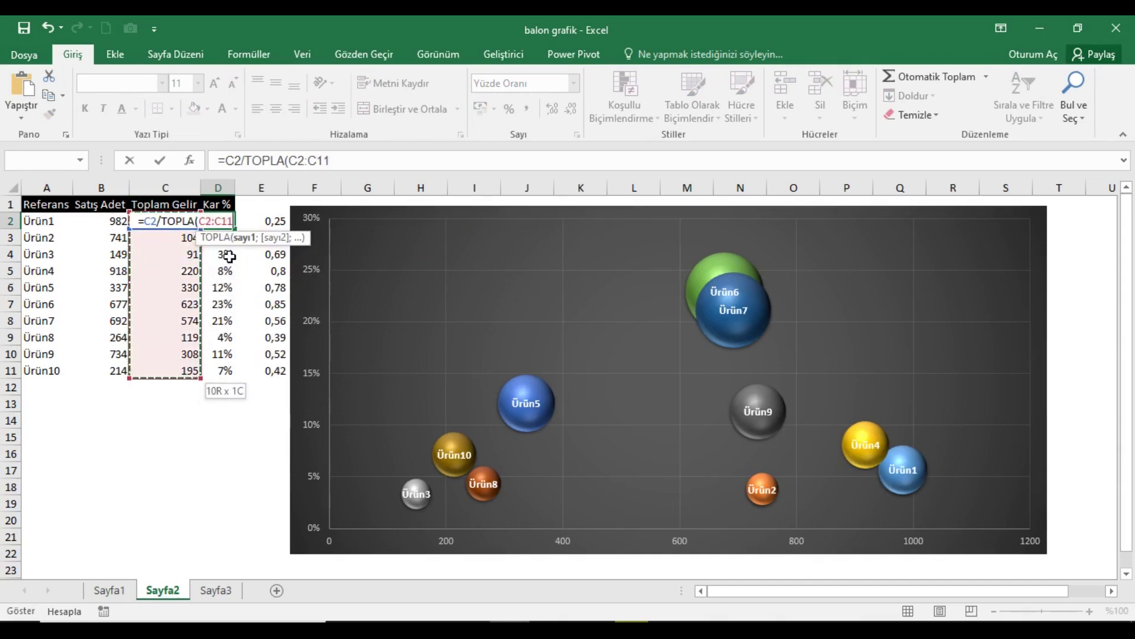
pyautogui.press('F4')
pyautogui.write(')')
pyautogui.press('Return')
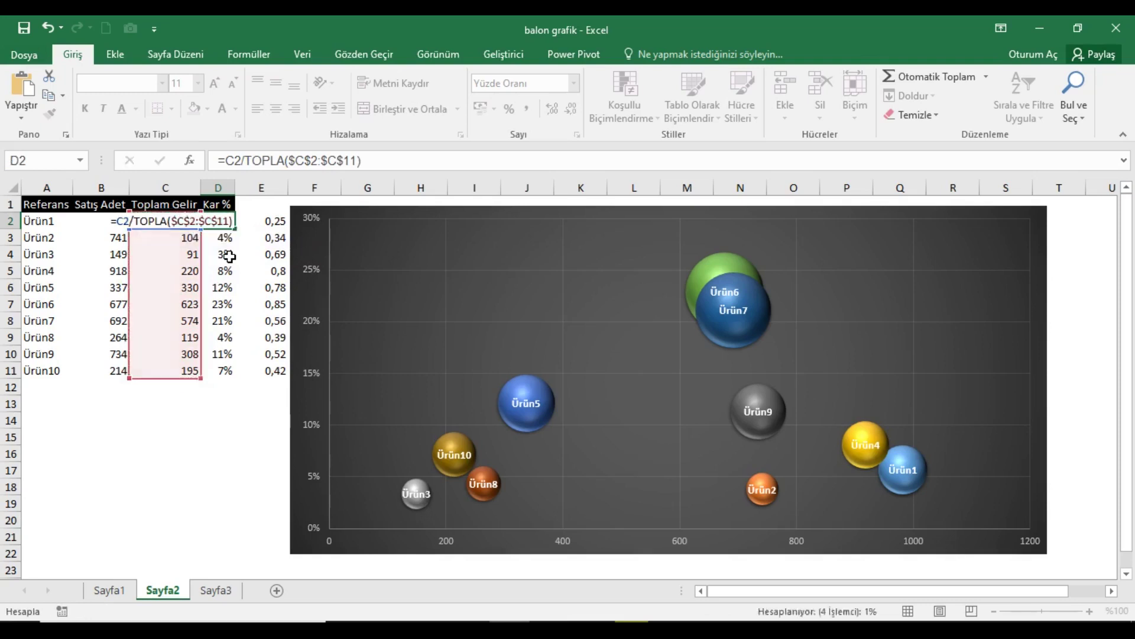
# Step: Copy the B2:D2 formulas down through row 11
pyautogui.moveTo(118, 220); pyautogui.dragTo(230, 222)
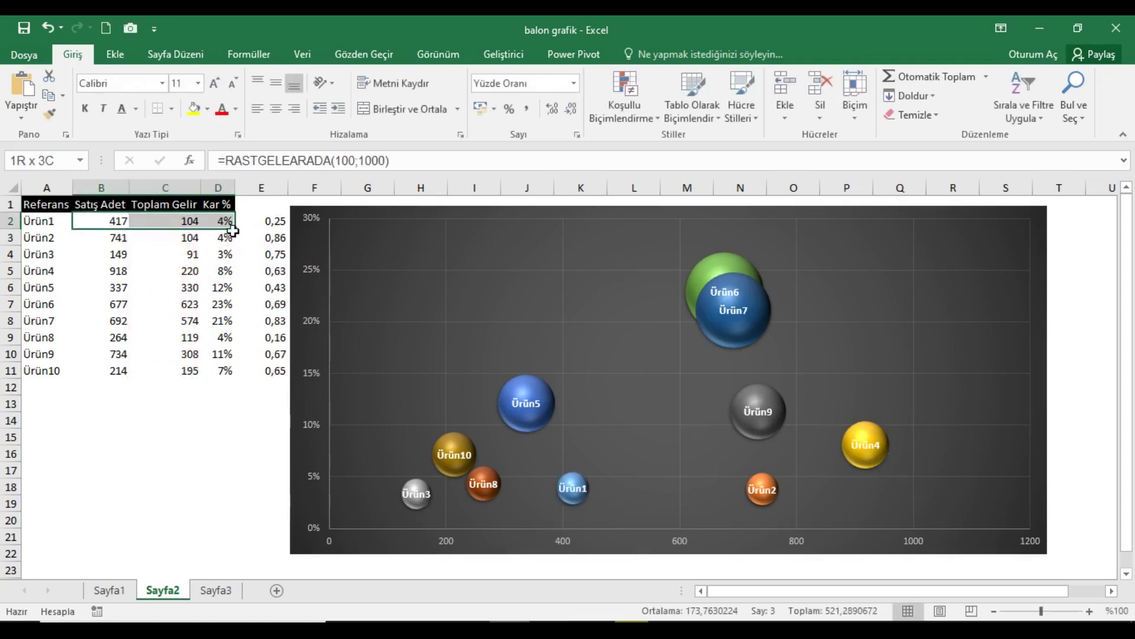
pyautogui.doubleClick(236, 229)
pyautogui.hotkey('ctrl', 'Home')
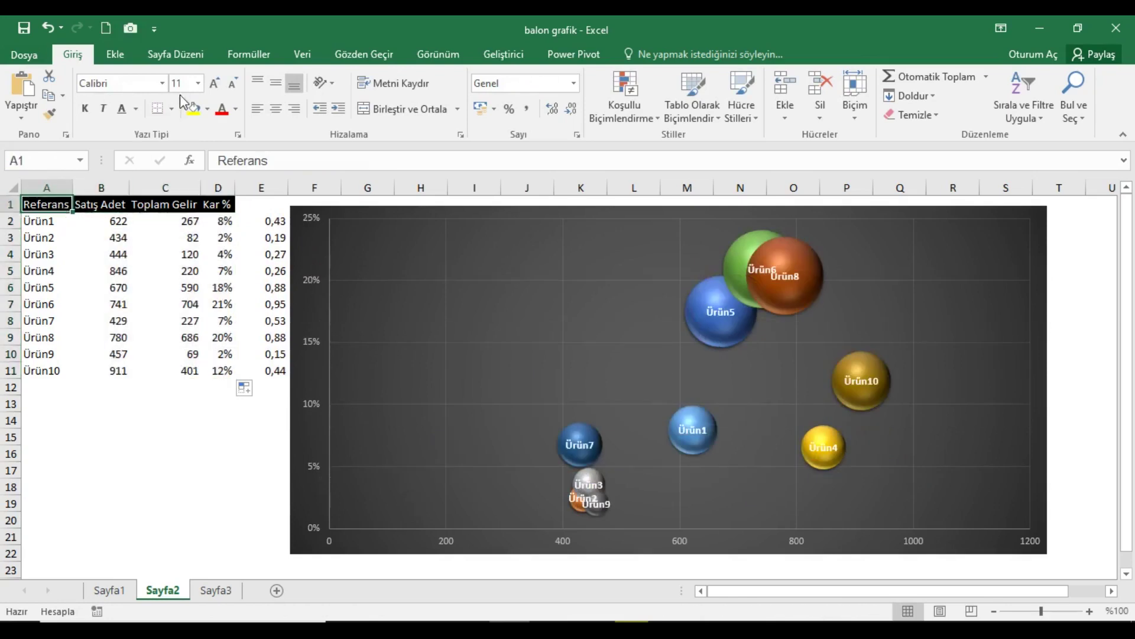
# Step: Run Formulas > Calculate Now several times to regenerate the random values
pyautogui.click(236, 53)
pyautogui.click(1005, 83)
pyautogui.click(1017, 85)
pyautogui.click(1019, 88)
pyautogui.click(1019, 91)
pyautogui.click(1020, 92)
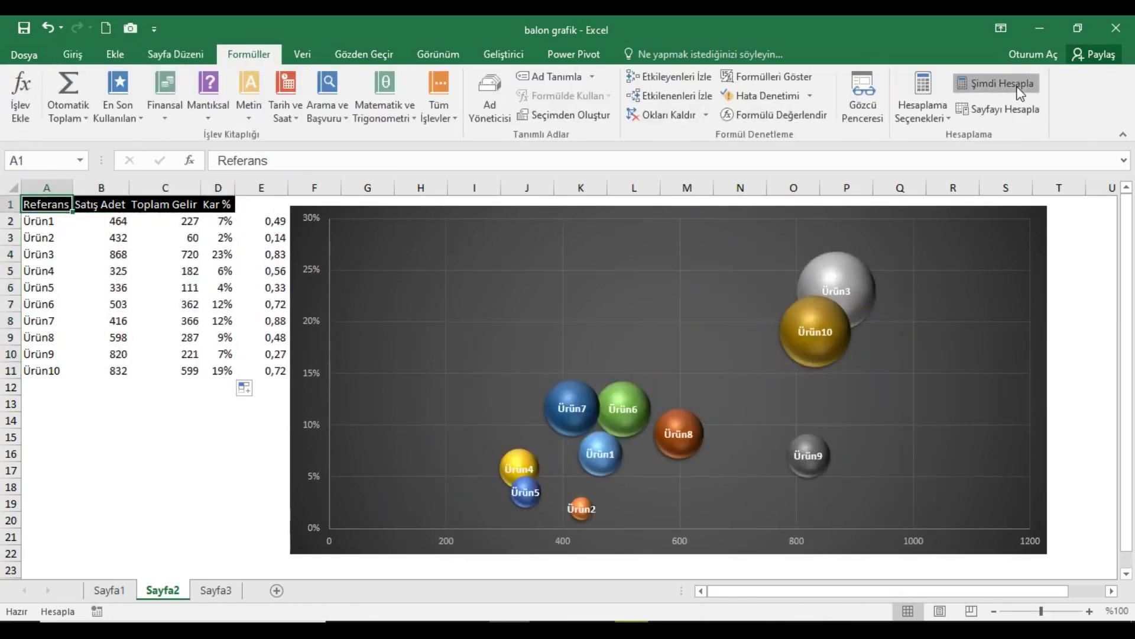
pyautogui.click(1019, 92)
pyautogui.click(1020, 92)
pyautogui.click(1019, 91)
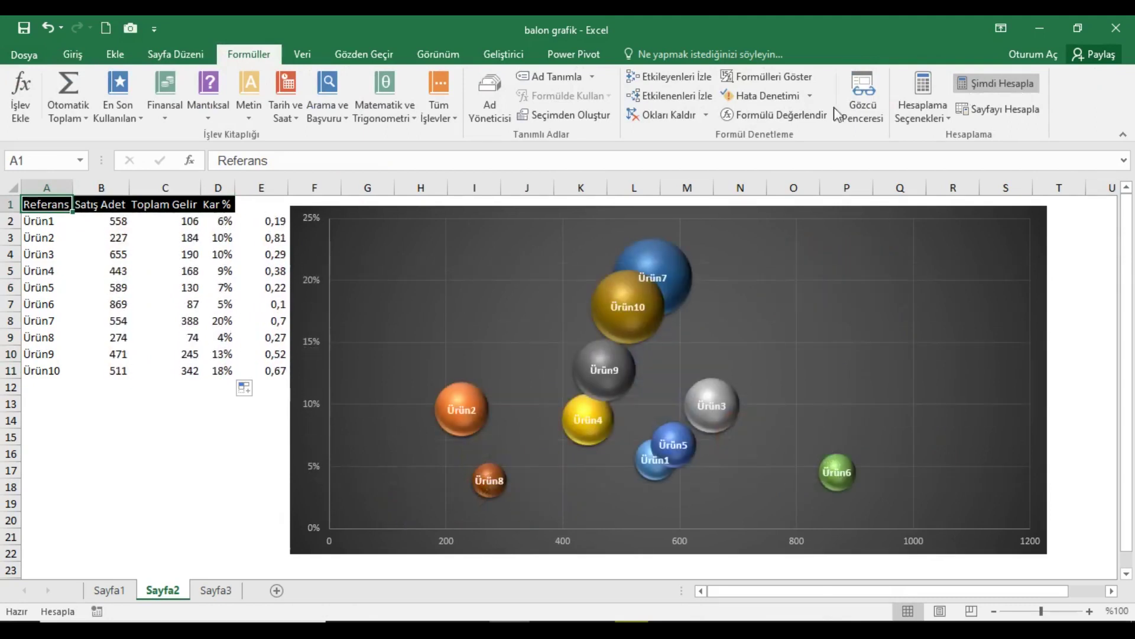
# Step: Set the font colour of column E to white to hide the rates
pyautogui.click(263, 188)
pyautogui.click(73, 54)
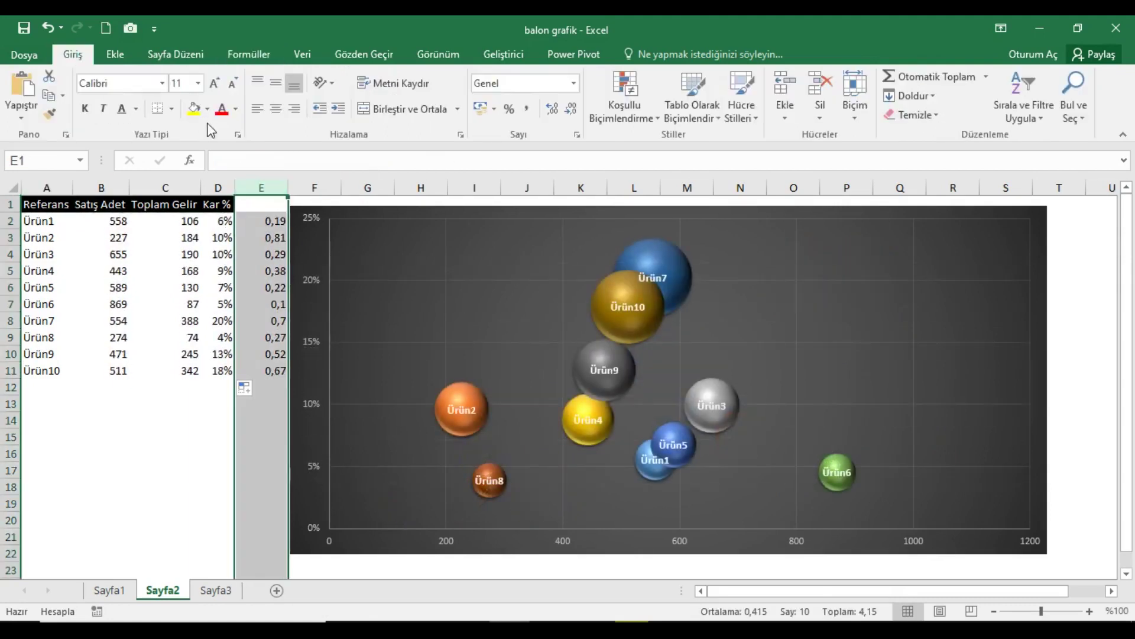
pyautogui.click(234, 110)
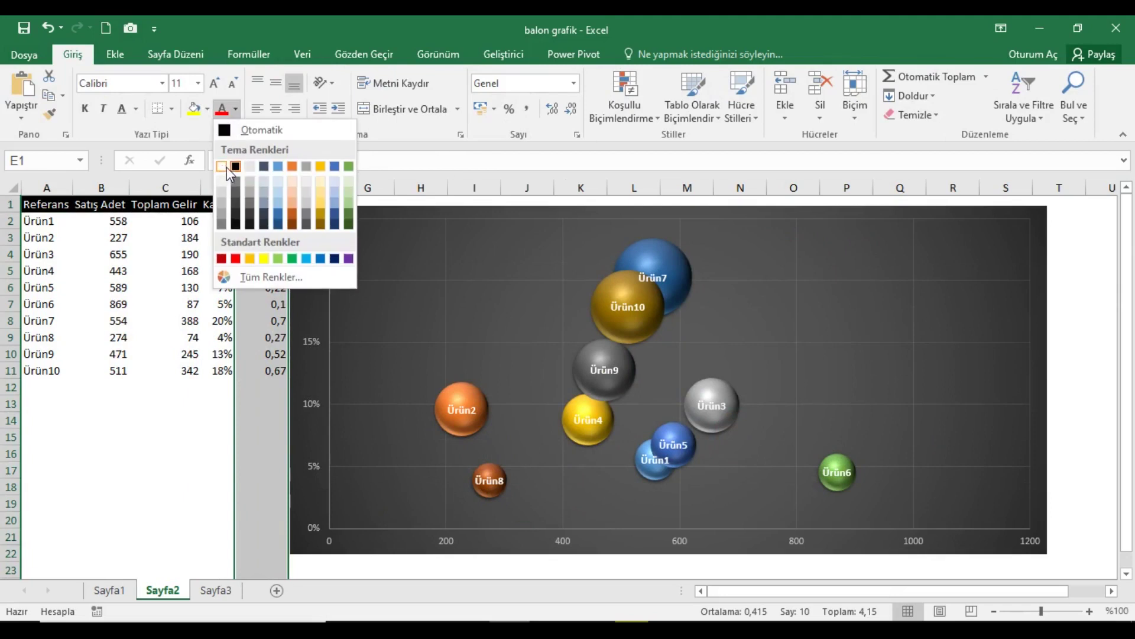
pyautogui.click(222, 167)
pyautogui.click(62, 208)
# Step: Recalculate repeatedly with F9 and Calculate Now so the bubbles move to new positions
pyautogui.press('F9')
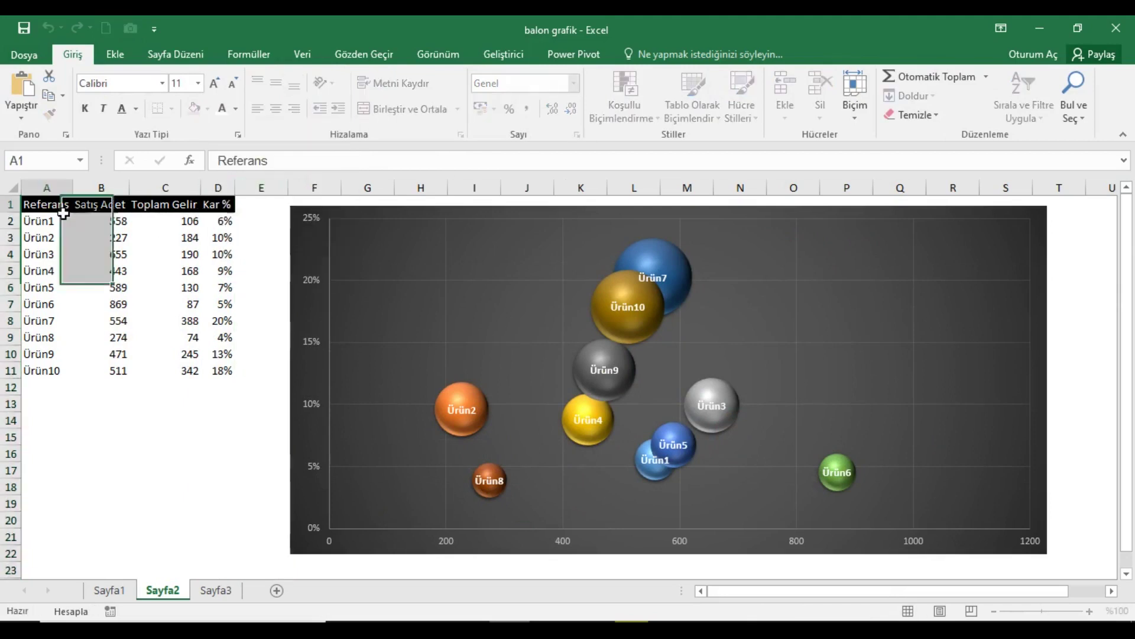
pyautogui.click(249, 54)
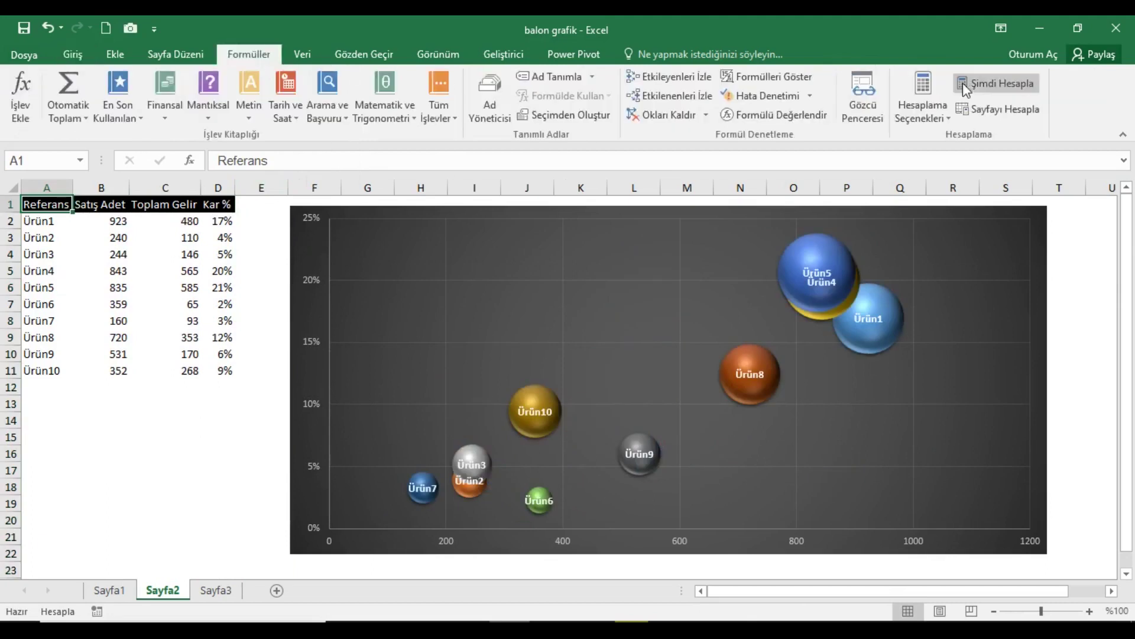
pyautogui.click(994, 84)
pyautogui.click(993, 84)
pyautogui.click(994, 84)
pyautogui.click(993, 84)
pyautogui.click(994, 84)
pyautogui.click(993, 84)
pyautogui.click(993, 84)
pyautogui.click(994, 84)
pyautogui.click(993, 83)
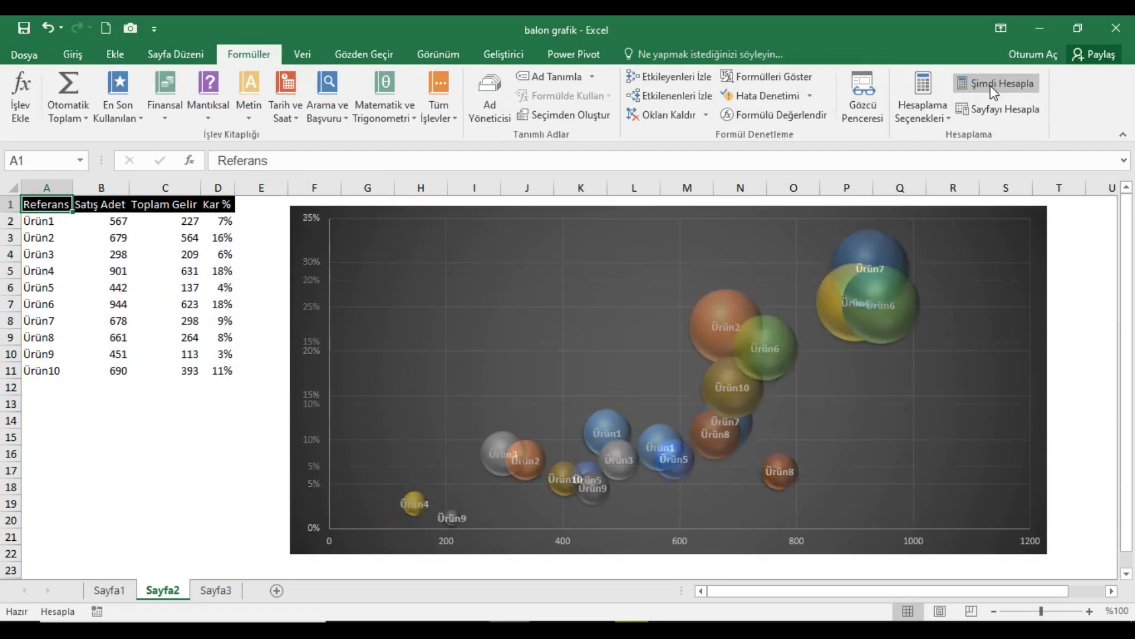
pyautogui.click(994, 84)
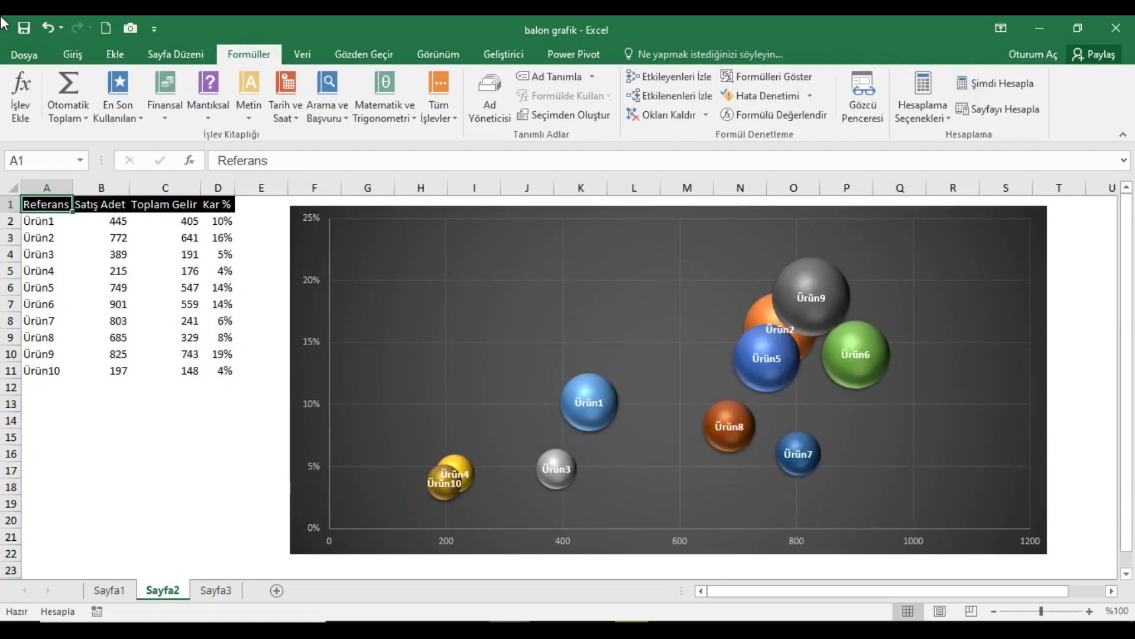